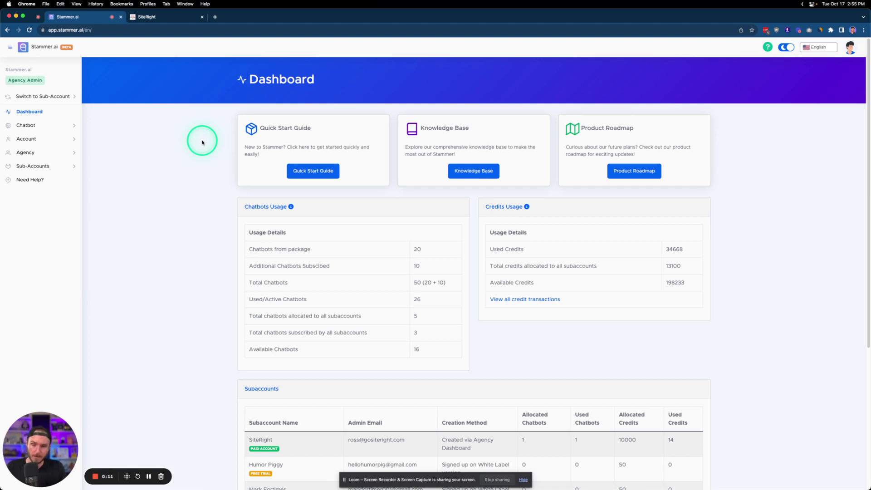
- Open the My Chatbots list and scroll down to the API TEST chatbot
left_click(31, 130)
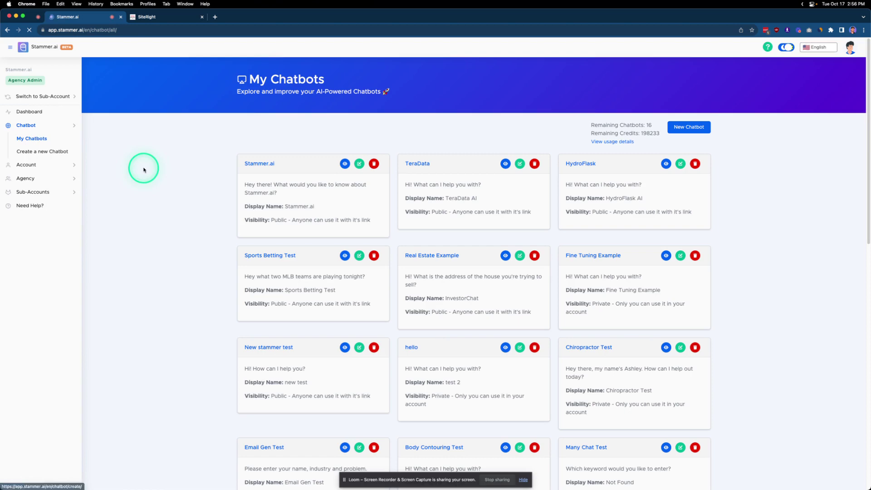
scroll(210, 167, "down", 1)
scroll(171, 164, "down", 12)
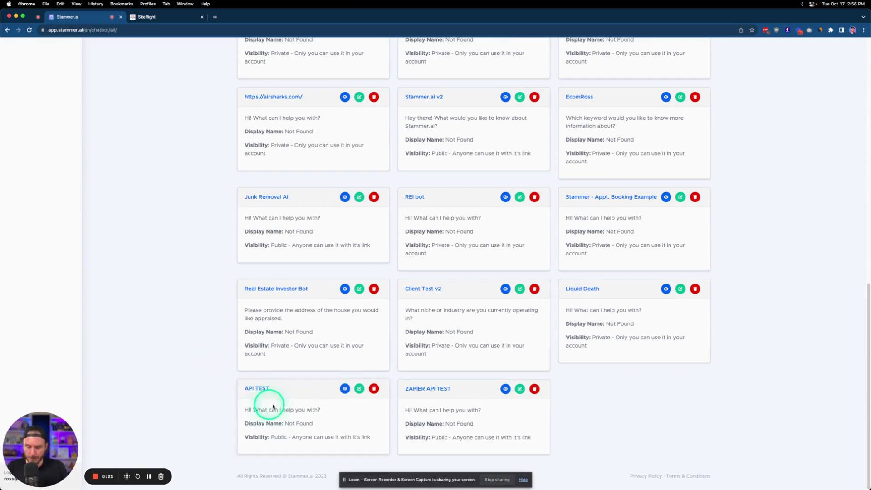
- Open the API TEST chatbot's dashboard and go to its Leads settings
left_click(345, 389)
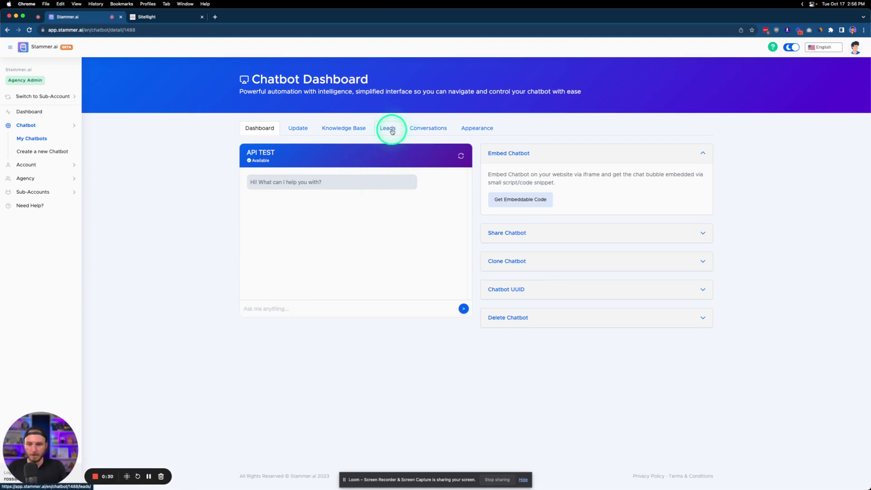
left_click(388, 129)
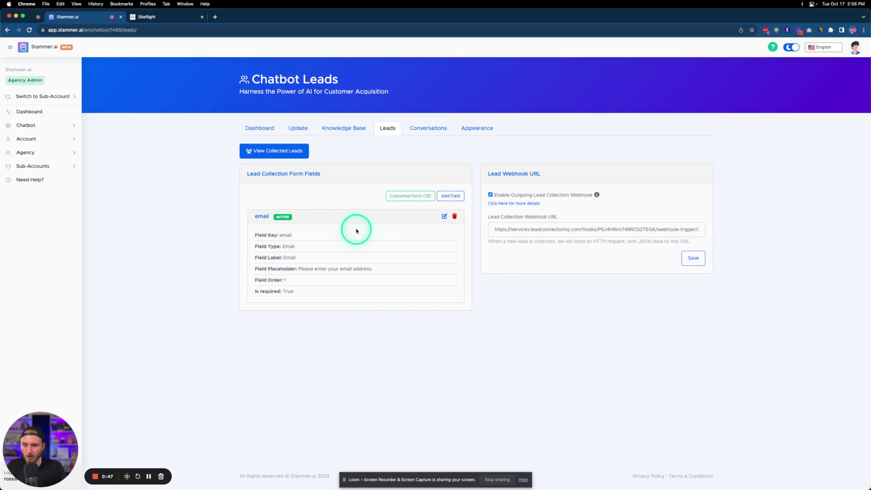
- Start a new lead field and browse the Field type and Predefined Fields options without choosing
left_click(452, 200)
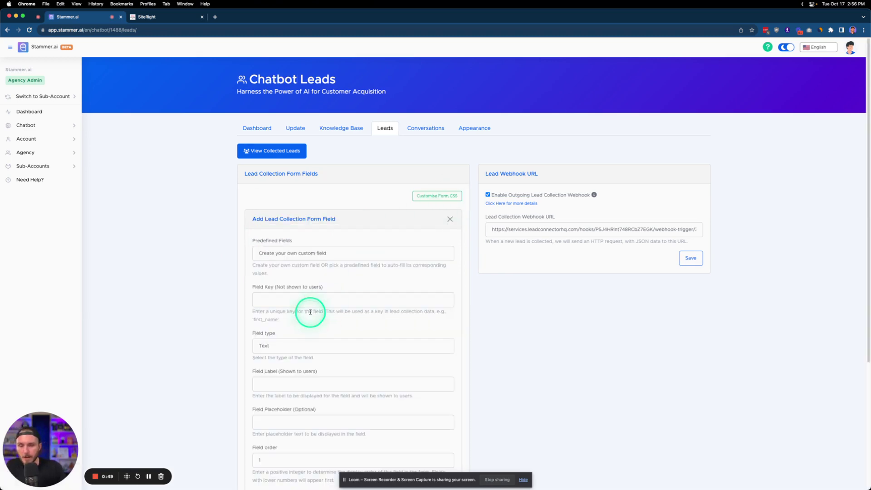
scroll(310, 313, "down", 3)
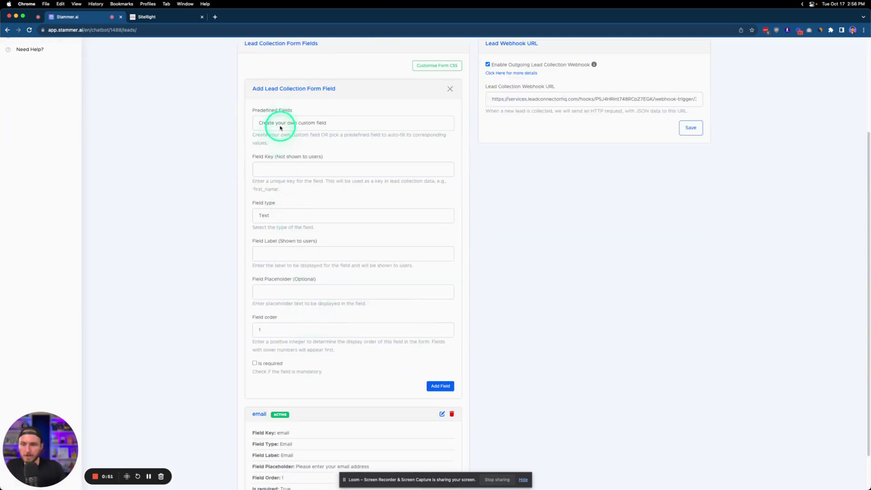
left_click(316, 217)
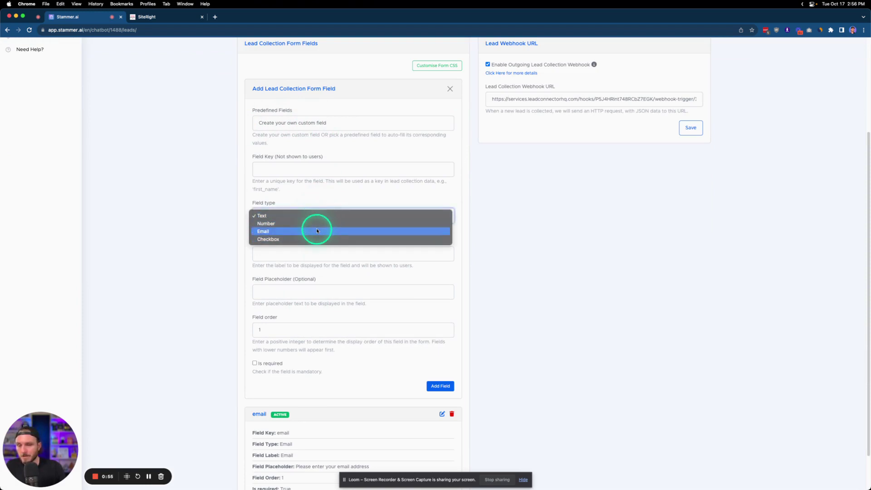
left_click(329, 123)
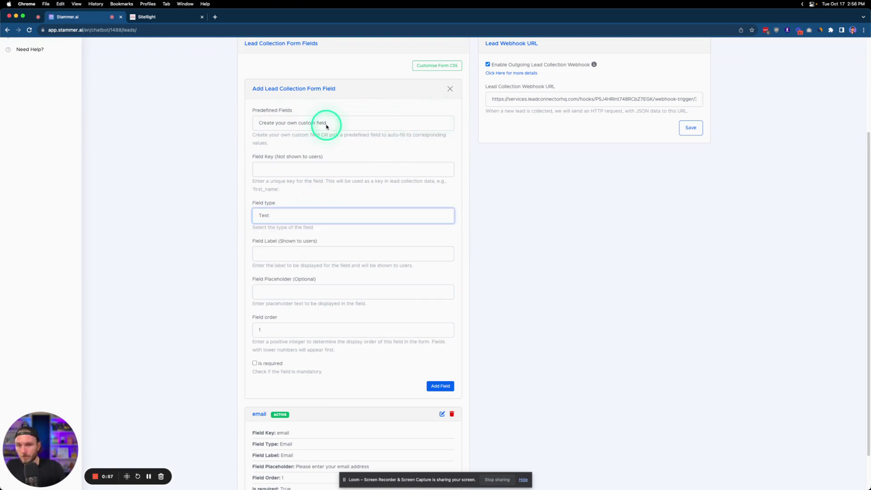
left_click(324, 123)
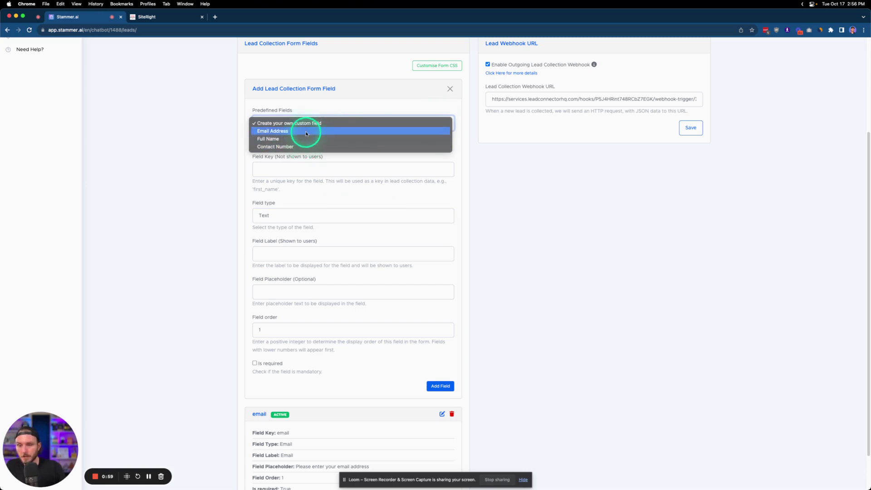
left_click(444, 105)
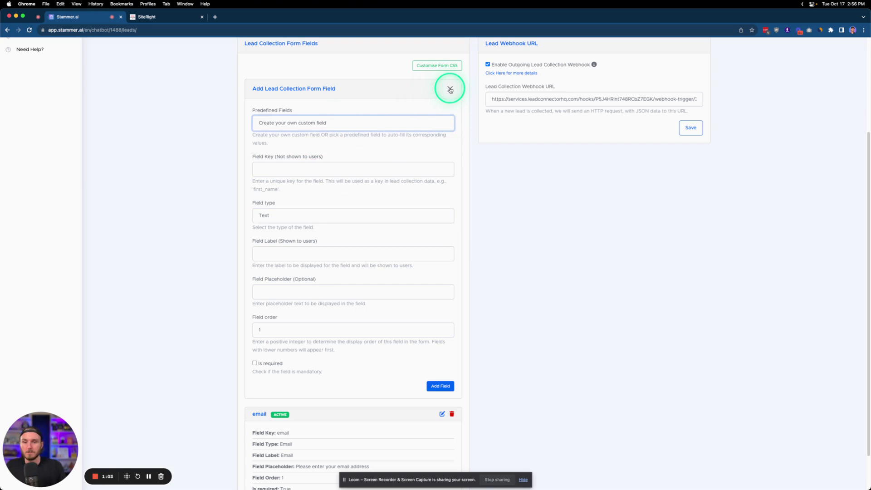
- Tick Required, review the form, then discard the new field, keeping only the email field
scroll(431, 127, "down", 2)
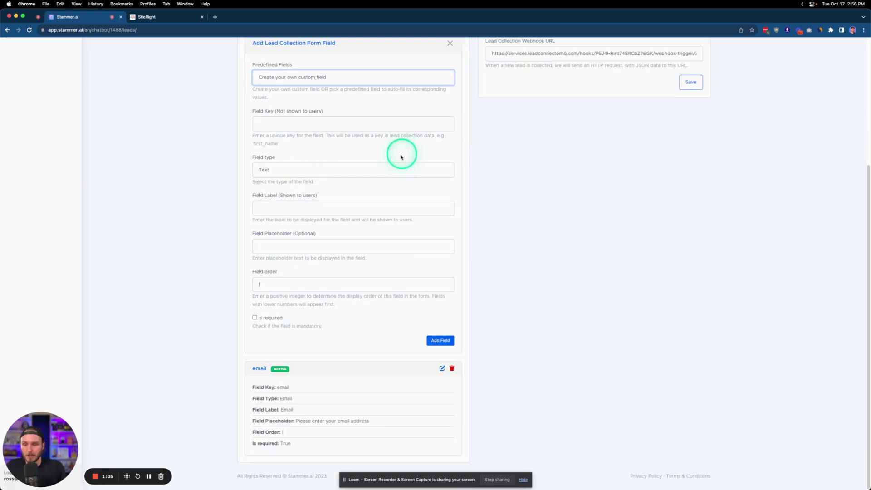
left_click(254, 318)
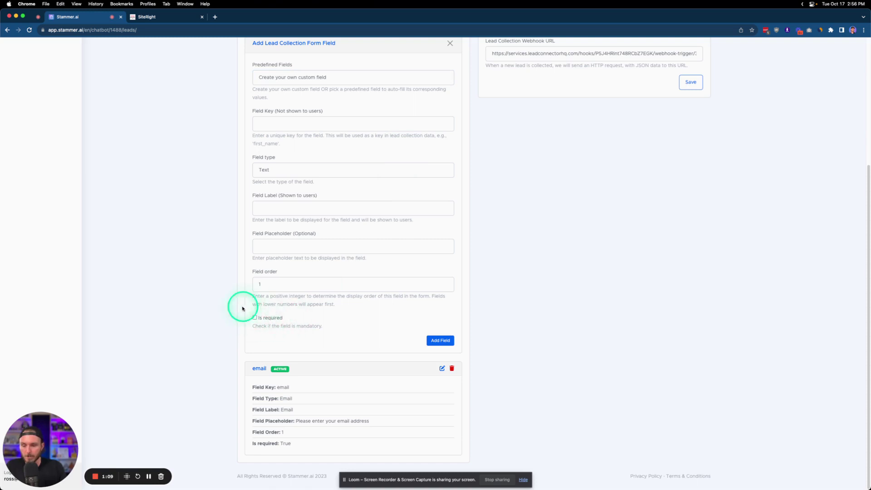
scroll(278, 255, "up", 1)
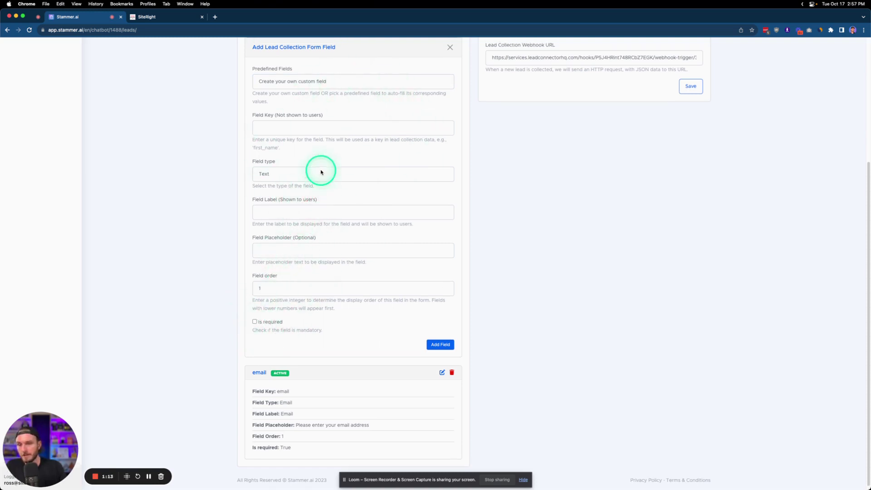
scroll(320, 171, "up", 4)
scroll(443, 164, "down", 4)
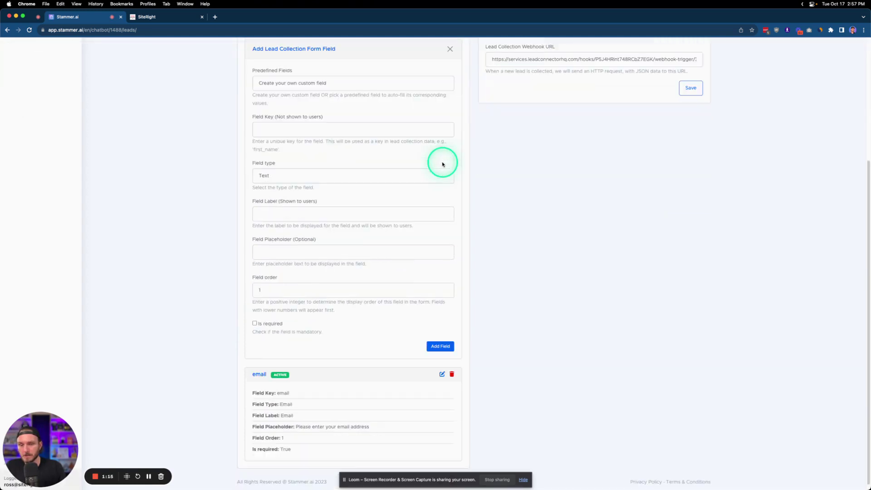
scroll(296, 169, "up", 3)
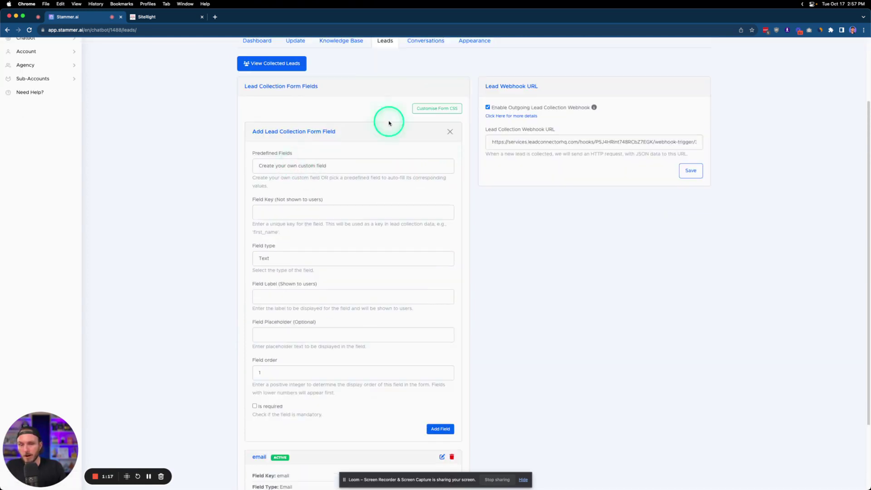
left_click(450, 132)
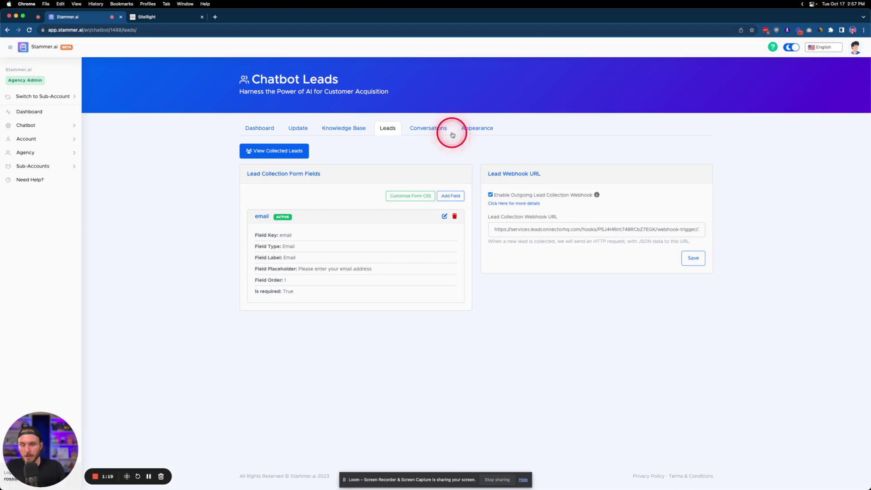
- Create a new SiteRight workflow starting from scratch
left_click(160, 20)
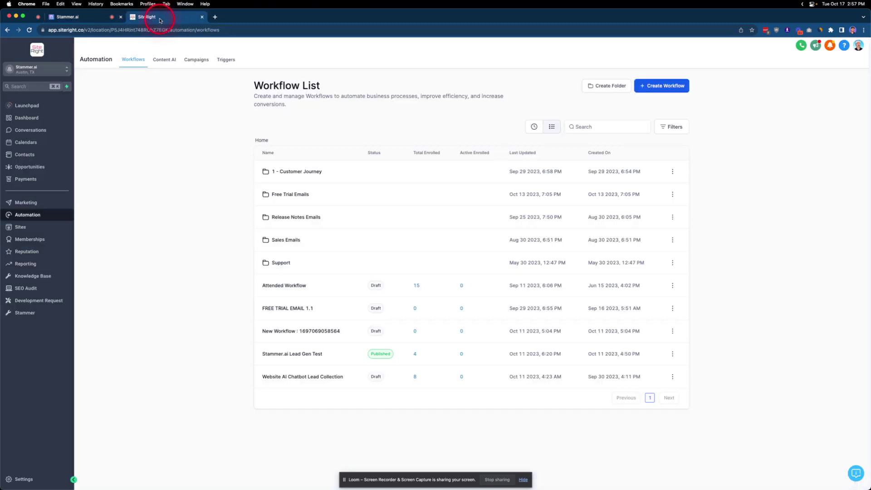
left_click(666, 86)
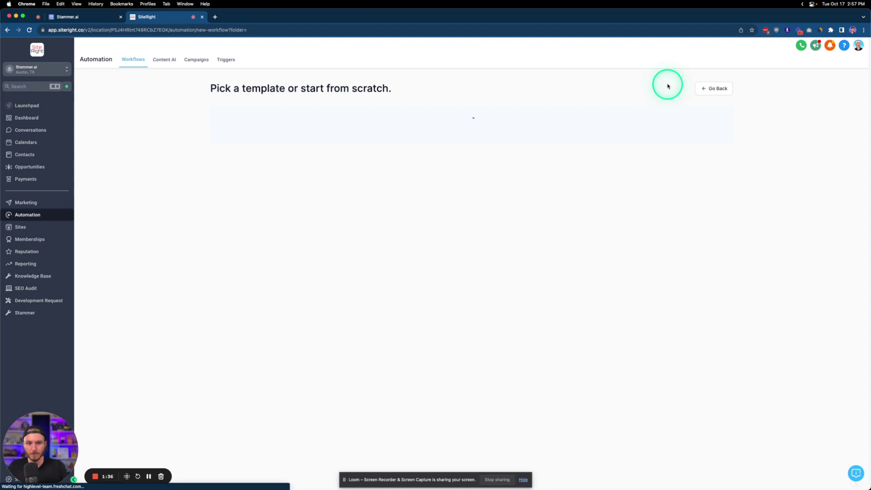
left_click(358, 185)
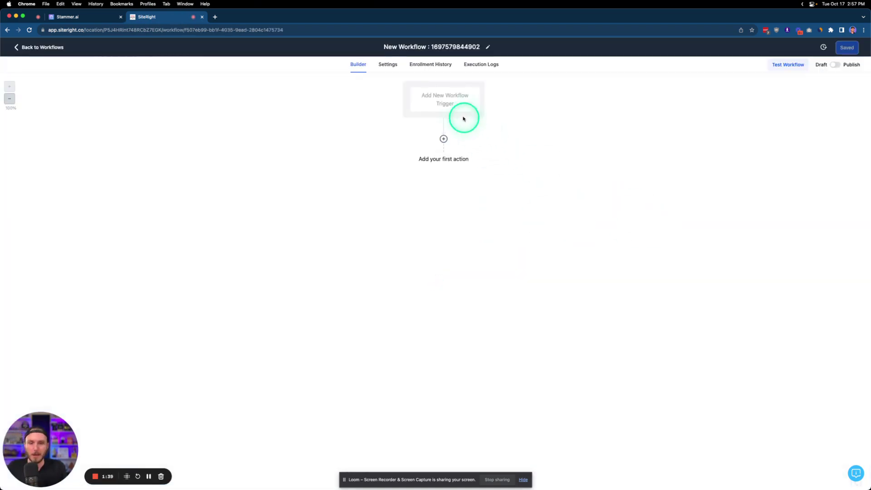
- Add an Inbound Webhook trigger and copy its generated webhook URL
left_click(453, 100)
type("in")
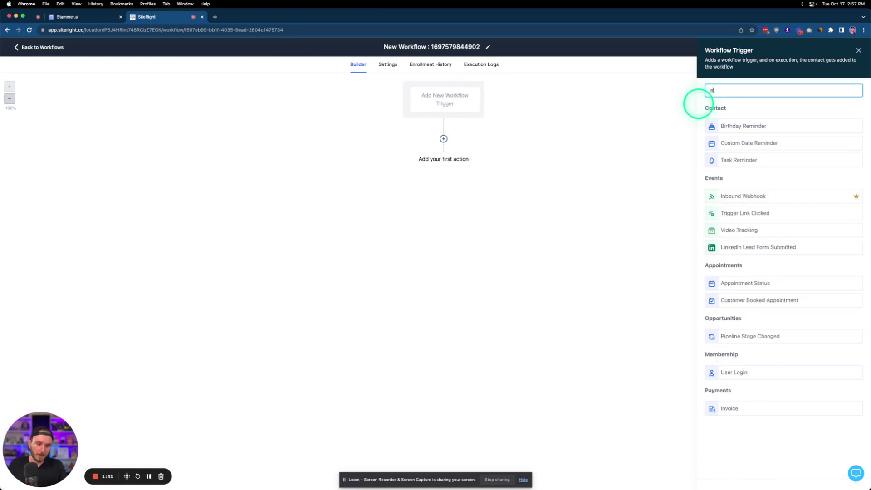
left_click(753, 197)
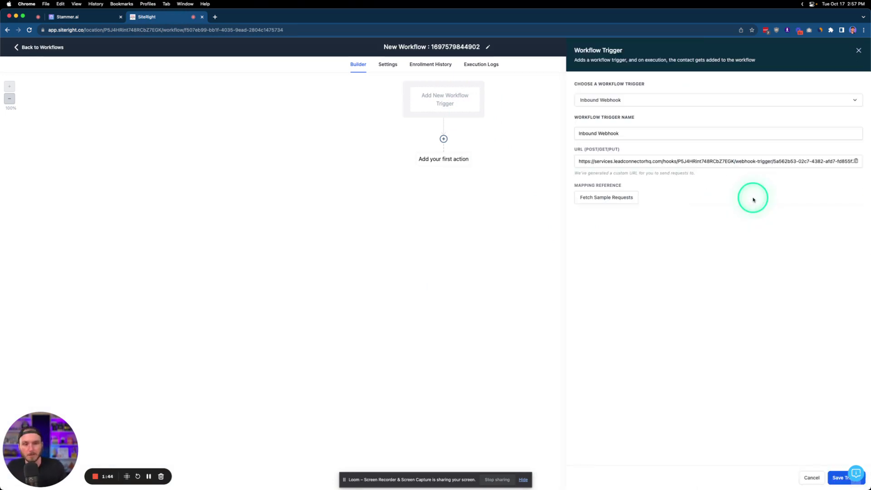
left_click(632, 161)
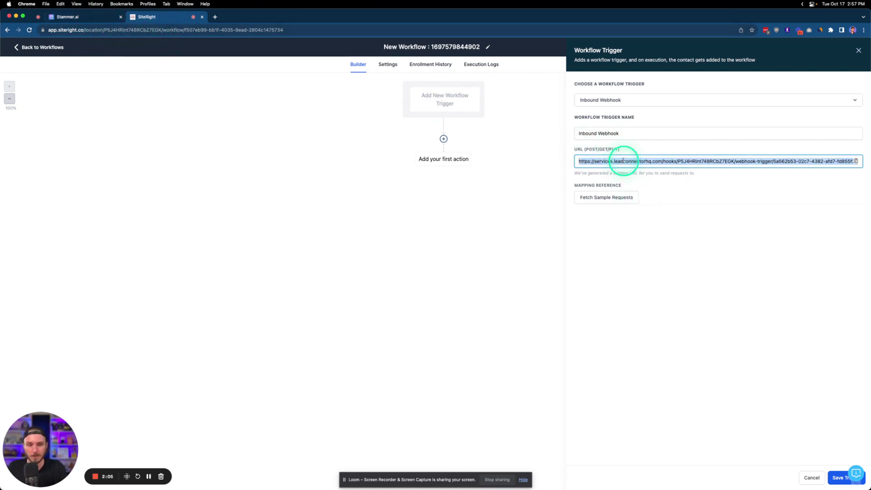
- Replace Stammer.ai's Lead Collection Webhook URL with the copied SiteRight URL and save
left_click(86, 18)
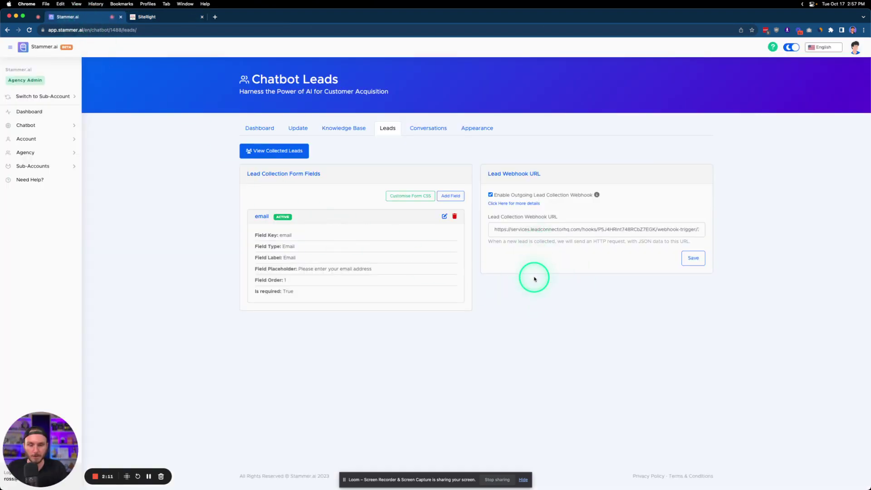
triple_click(521, 229)
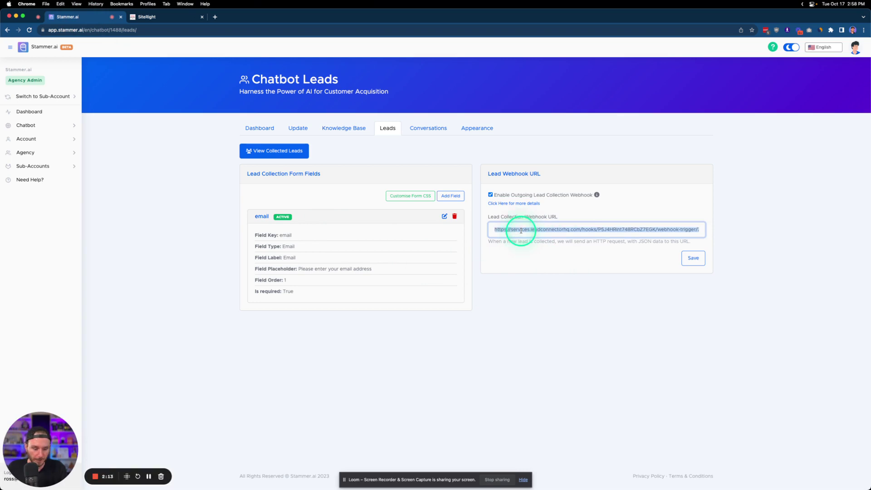
key("BackSpace")
key("super+v")
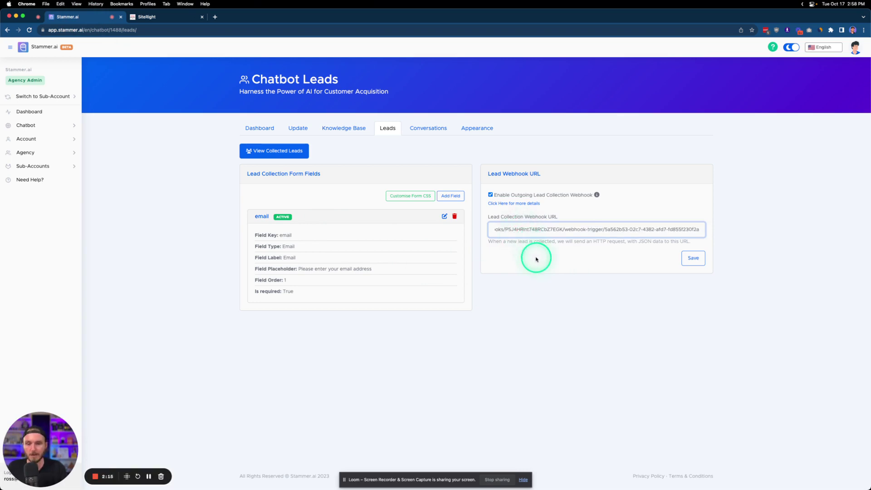
left_click(692, 258)
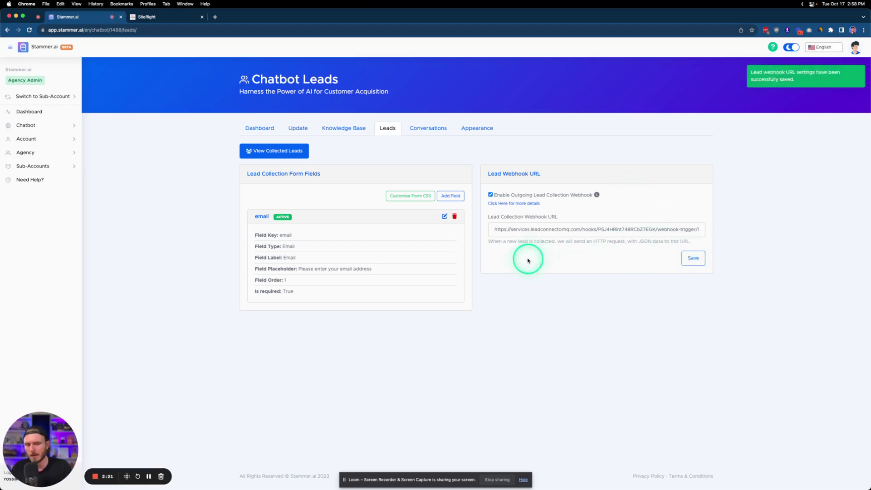
- Fetch sample requests for the SiteRight webhook trigger, finding none received yet
left_click(183, 21)
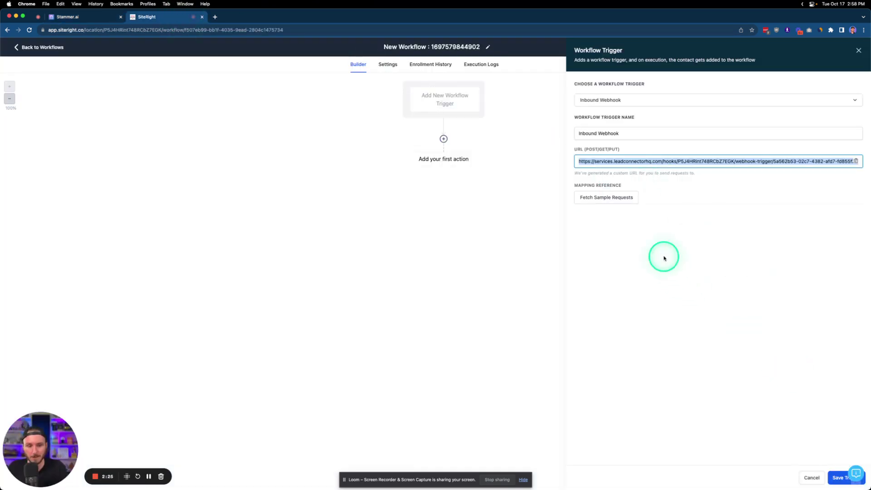
left_click(621, 206)
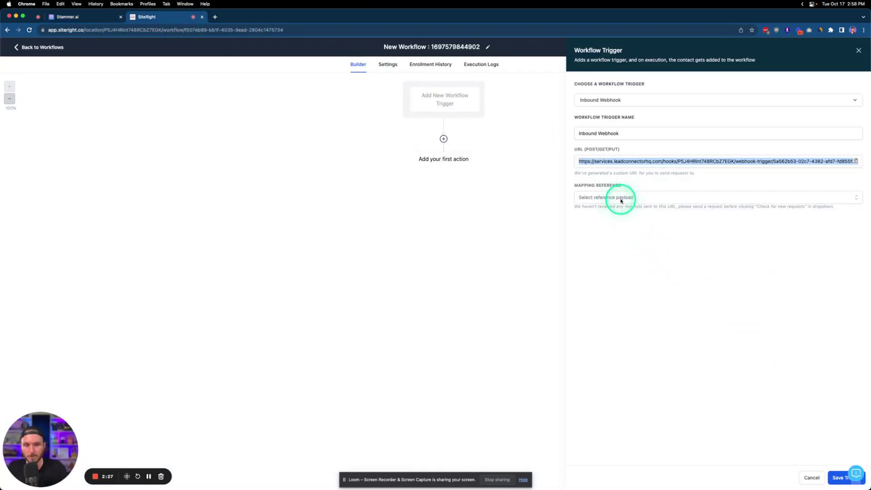
left_click(621, 198)
left_click(714, 226)
triple_click(714, 226)
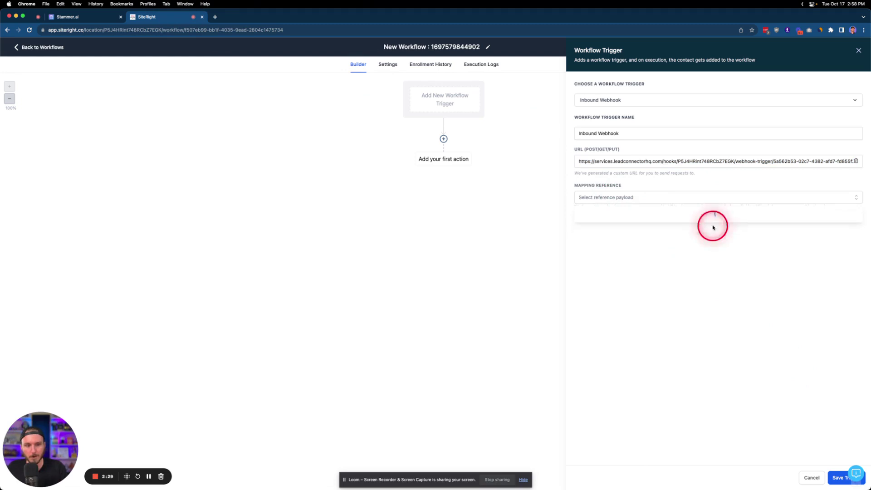
left_click(102, 16)
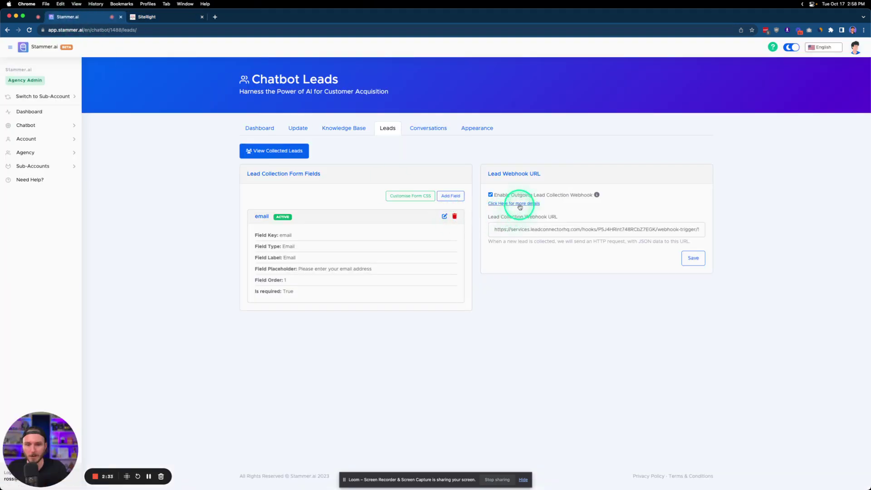
- Send test data from Stammer.ai's webhook details, then detect the received request in SiteRight
left_click(520, 204)
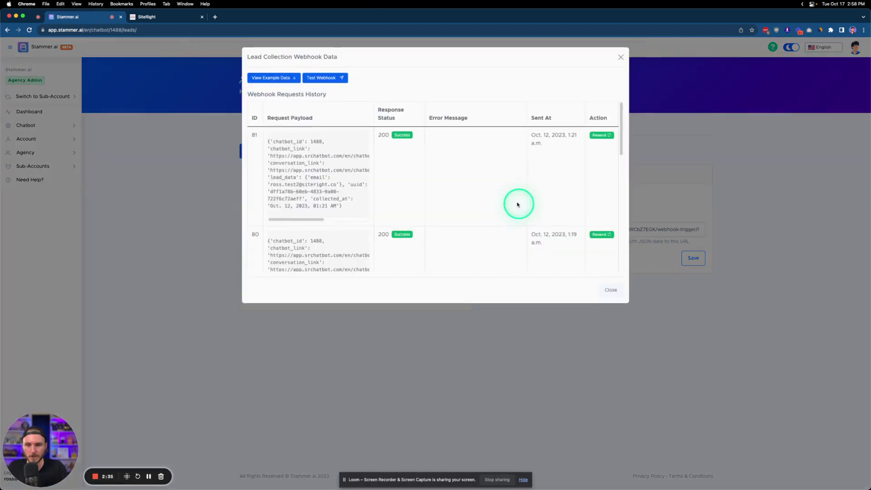
left_click(332, 79)
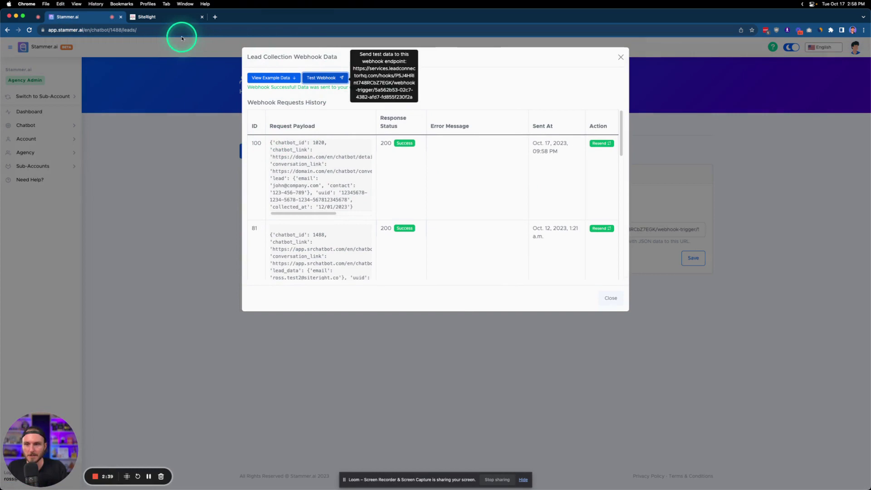
left_click(170, 18)
left_click(712, 223)
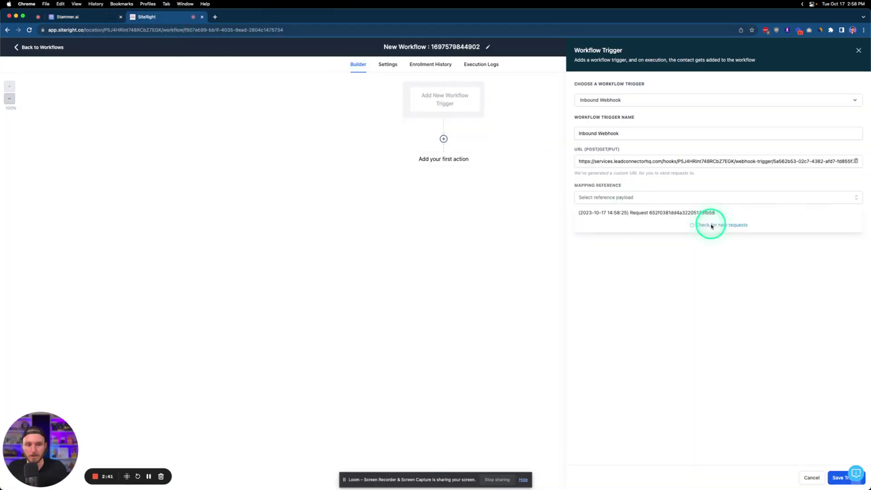
- Use the 14:58:25 test request as mapping reference and save the Inbound Webhook trigger
left_click(623, 216)
left_click_drag(596, 212, 694, 286)
left_click(837, 483)
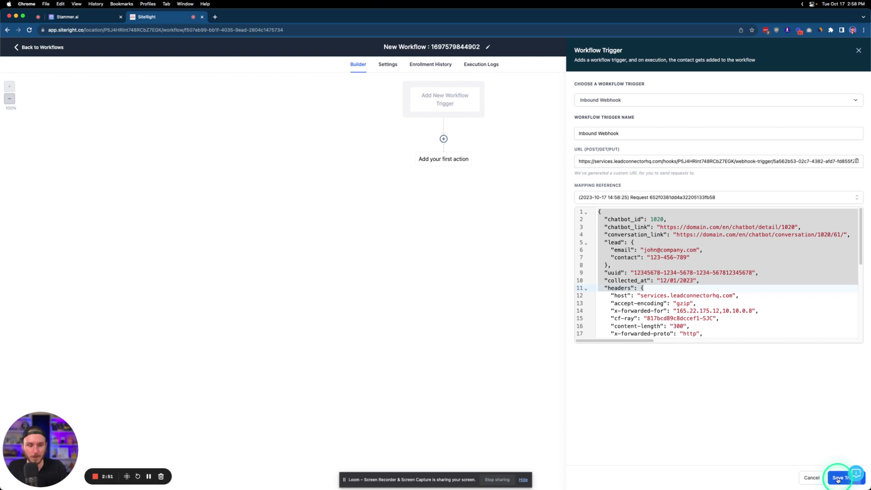
- Resend request 80's lead from the webhook history, producing request 101 that fails with 400
left_click(100, 17)
scroll(376, 174, "down", 2)
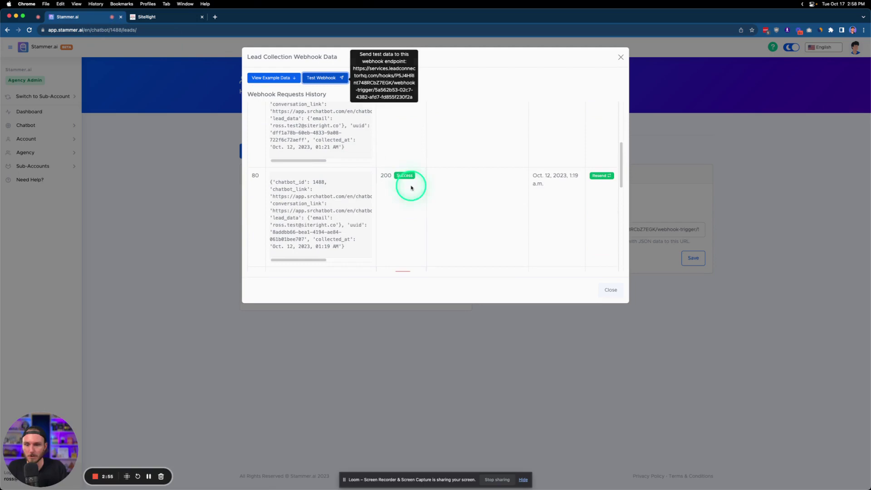
left_click(621, 57)
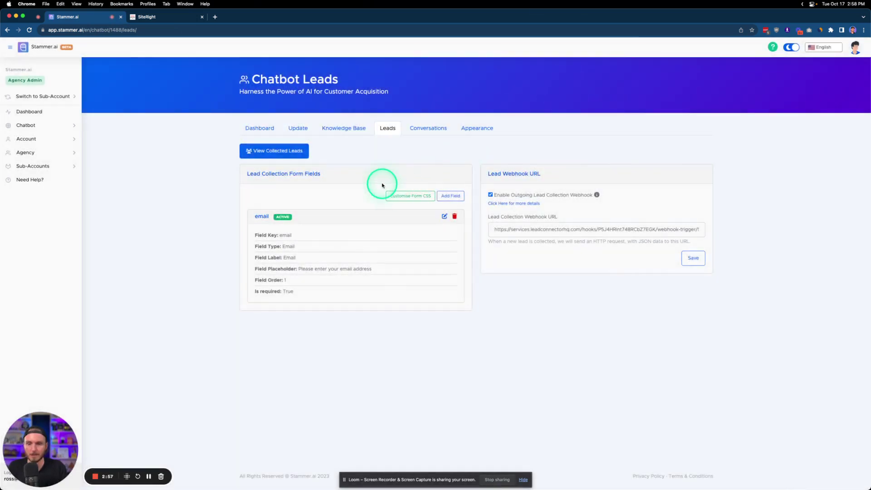
left_click(521, 202)
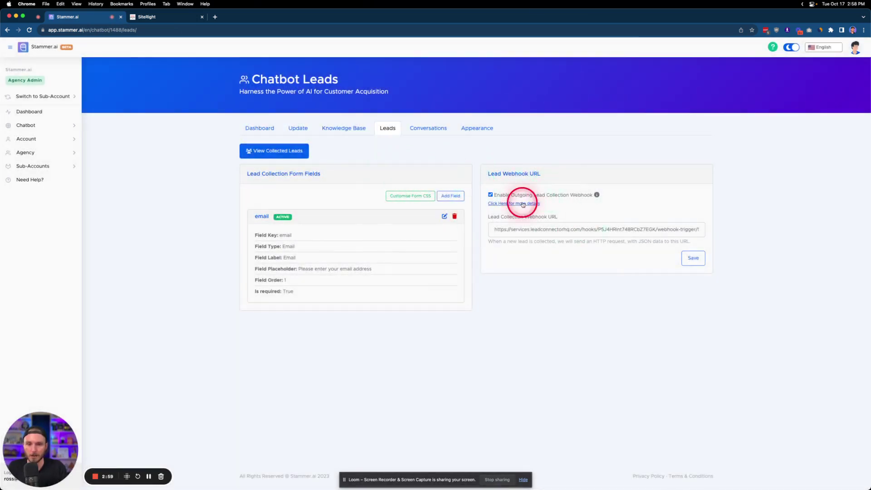
scroll(308, 169, "down", 5)
scroll(305, 171, "up", 5)
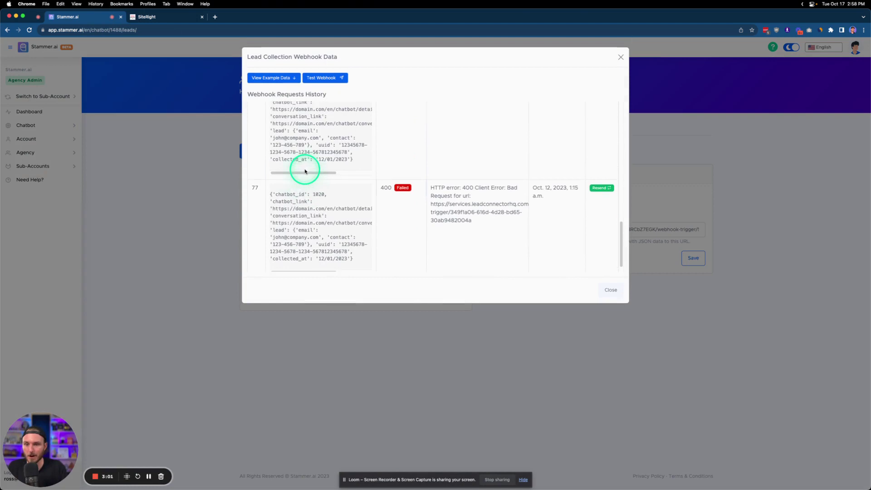
scroll(305, 169, "up", 1)
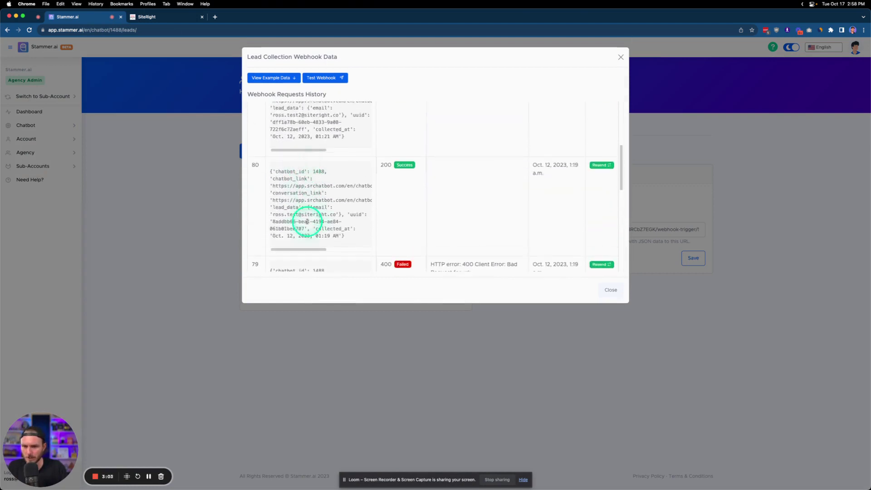
left_click_drag(272, 214, 335, 214)
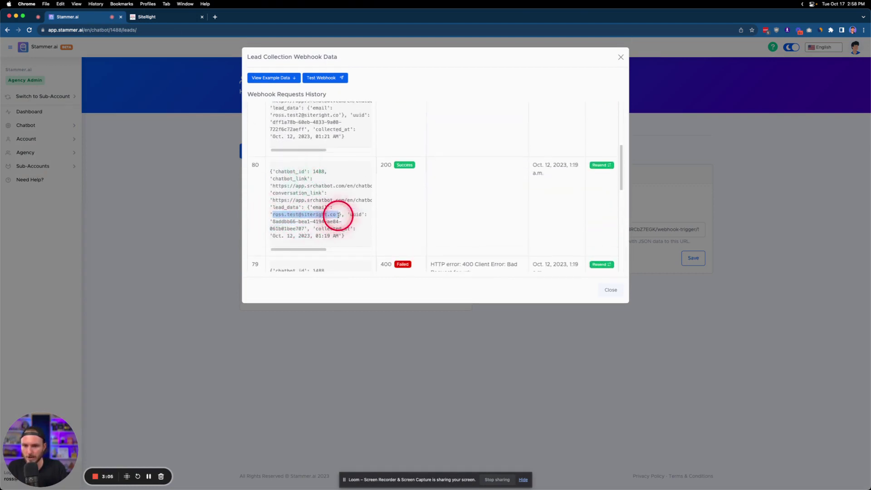
left_click(296, 194)
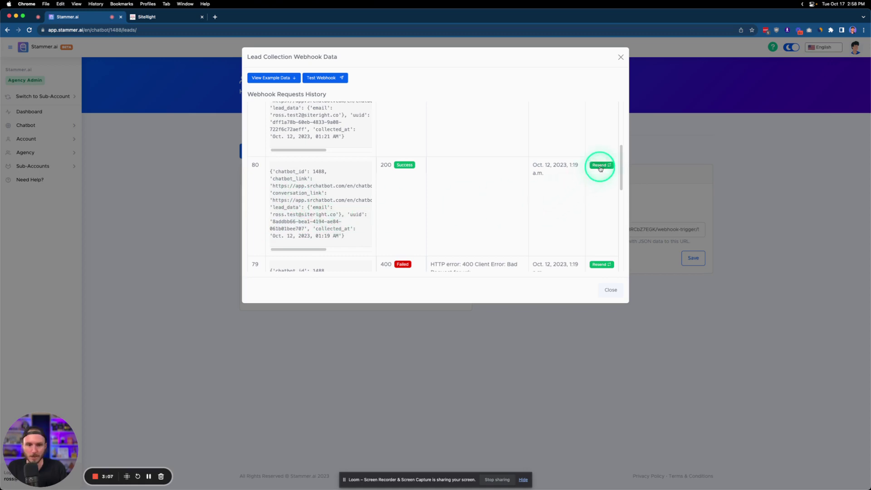
left_click(600, 166)
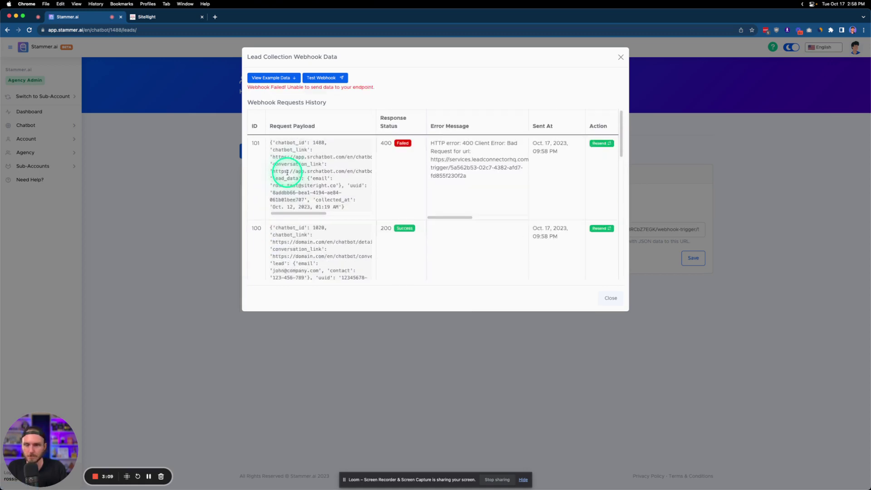
scroll(287, 172, "down", 10)
scroll(288, 173, "up", 10)
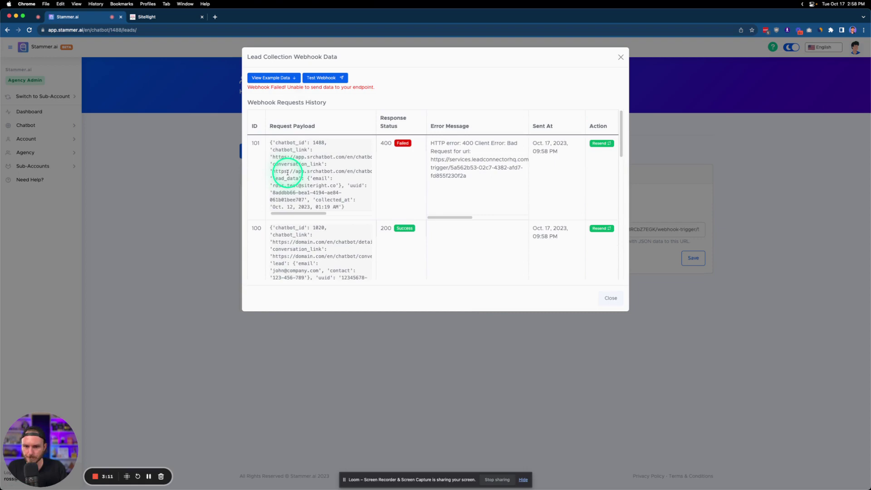
- Get and copy the API TEST chatbot's shareable link from its dashboard
left_click(620, 57)
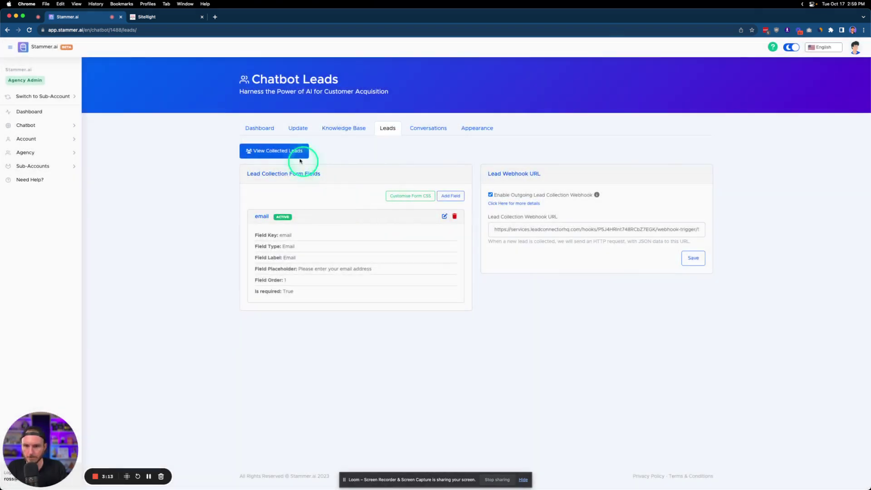
left_click(261, 130)
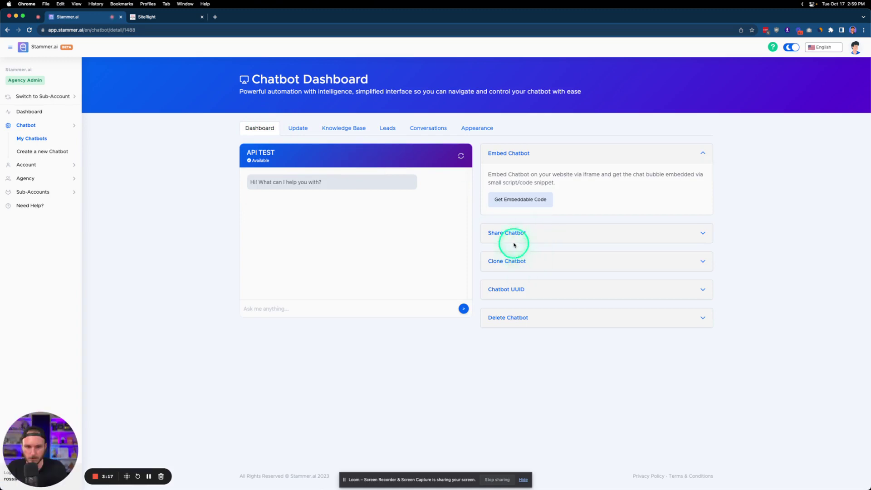
left_click(514, 244)
left_click(515, 286)
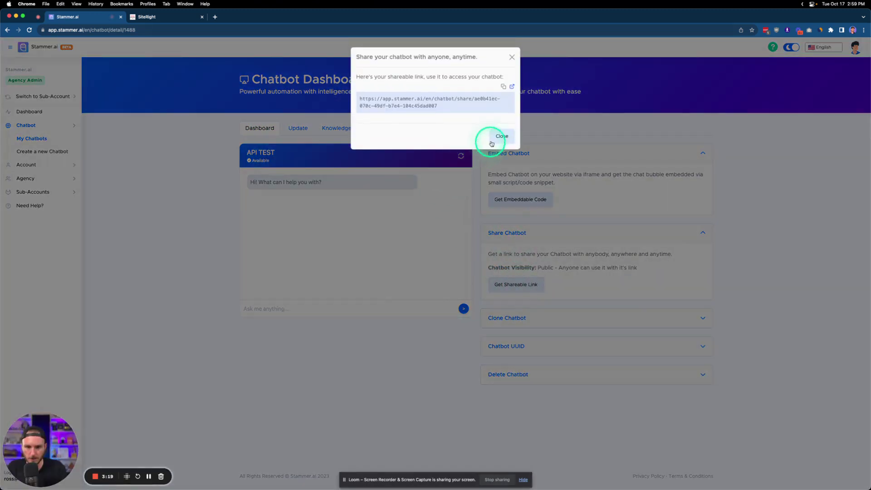
left_click(503, 86)
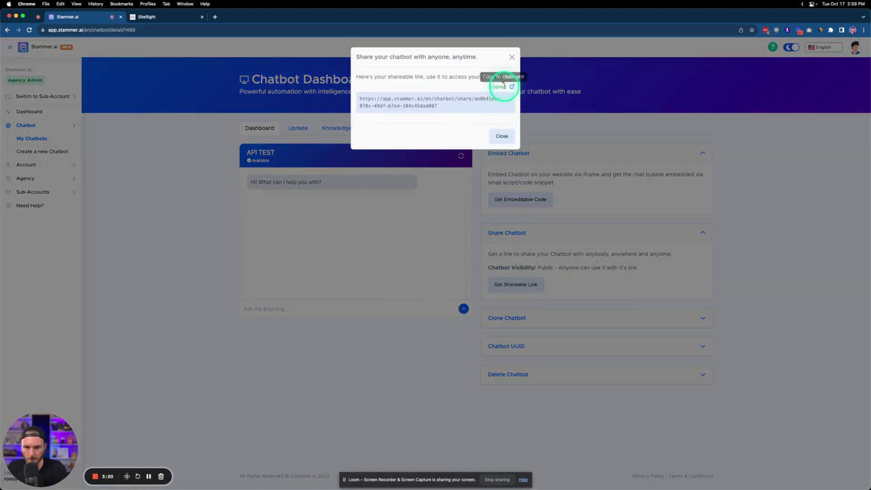
- Open the shared chatbot link in an incognito window
left_click(216, 17)
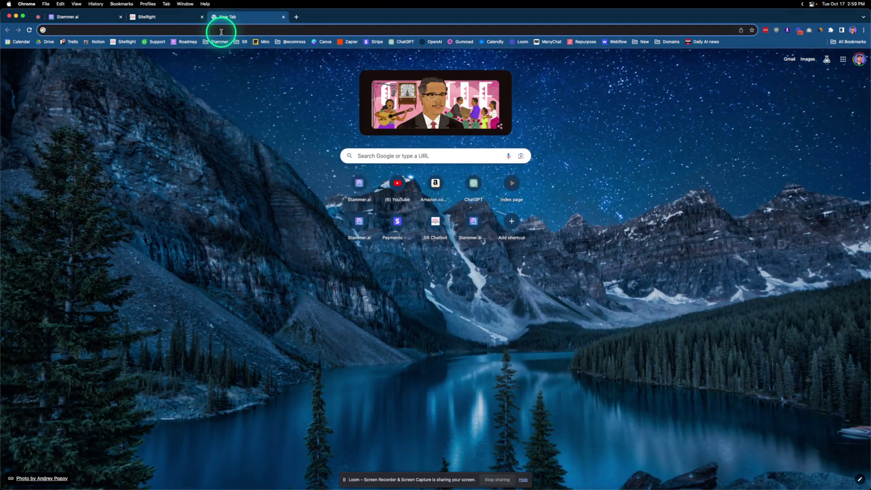
key("super+shift+n")
key("super+v")
key("Return")
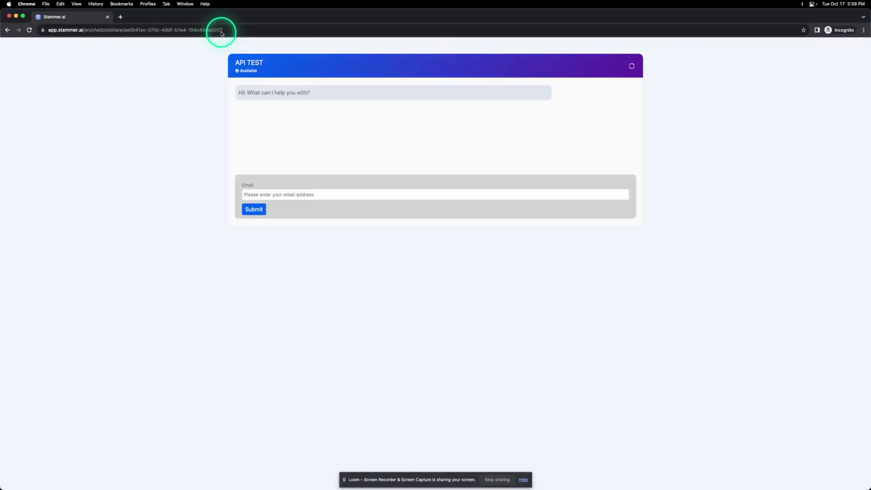
- Submit an email lead in the shared chatbot and send it 'hello'
left_click(285, 196)
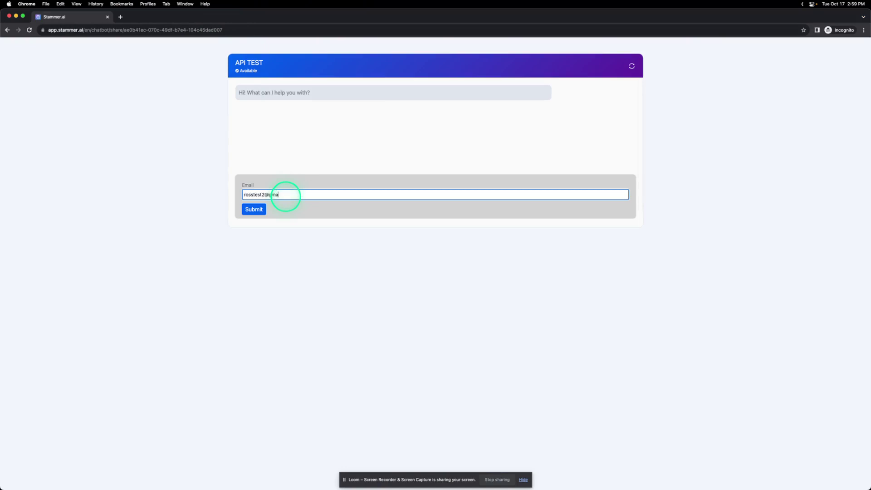
left_click(255, 211)
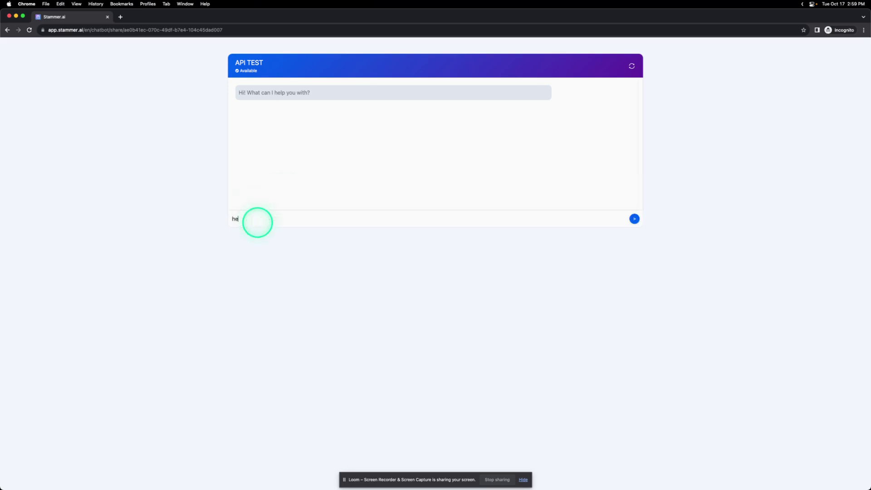
type("hello")
key("Return")
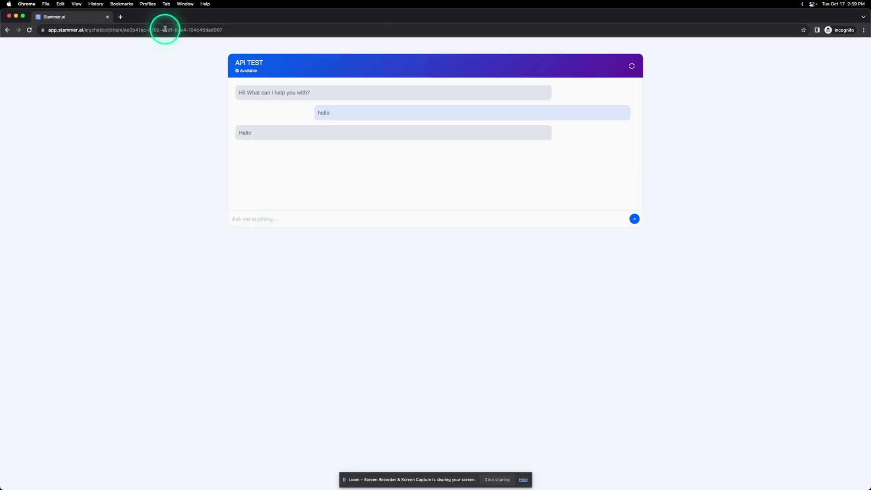
key("ctrl+Up")
- Return to the Stammer.ai dashboard and dismiss the chatbot share dialog
left_click(175, 36)
left_click(150, 17)
left_click(95, 18)
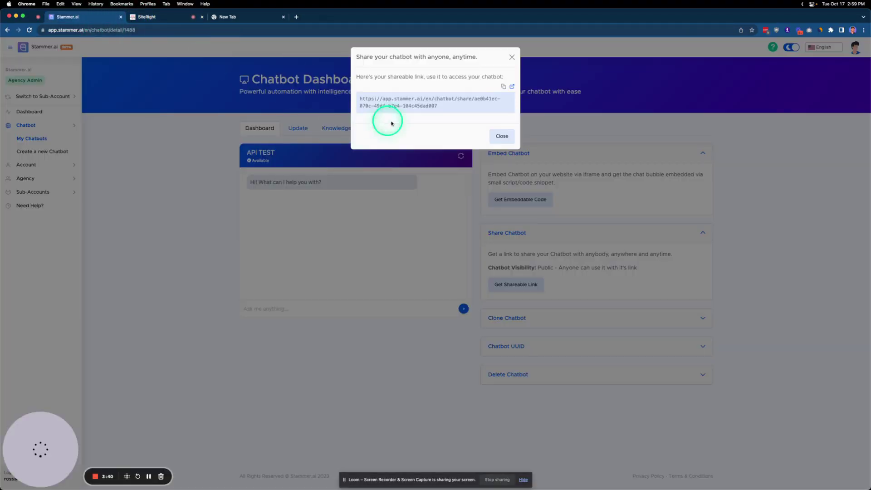
left_click(508, 58)
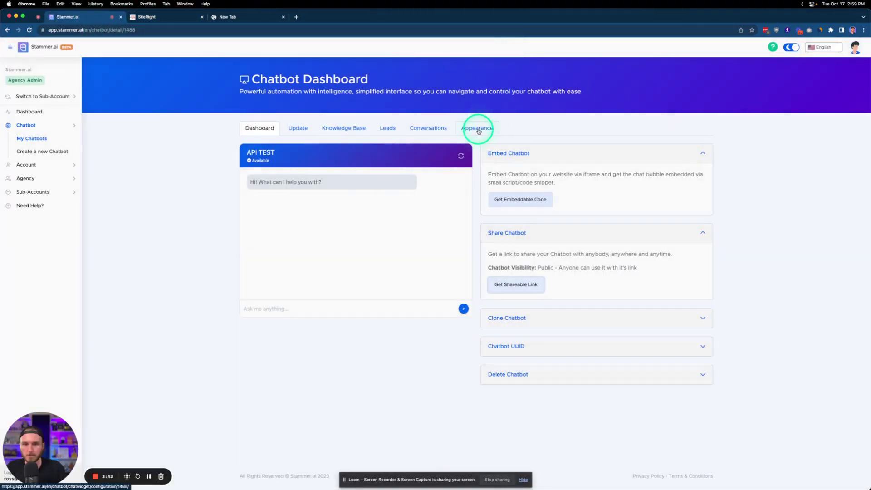
- On the Leads page, view the Lead Webhook request history and highlight the lead email in request 102
left_click(389, 130)
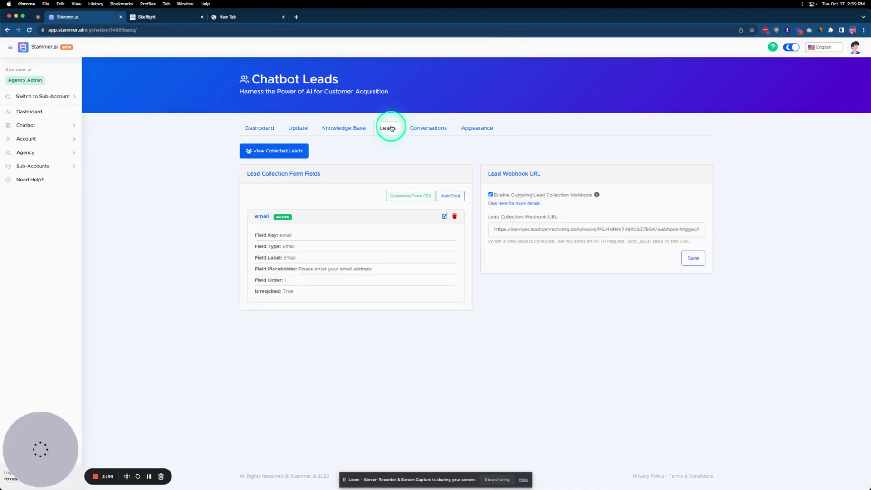
left_click(525, 204)
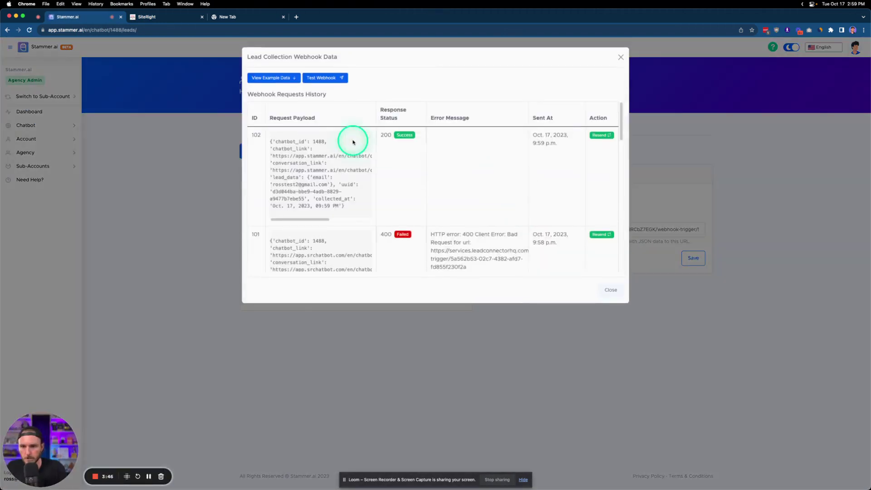
left_click_drag(330, 185, 286, 183)
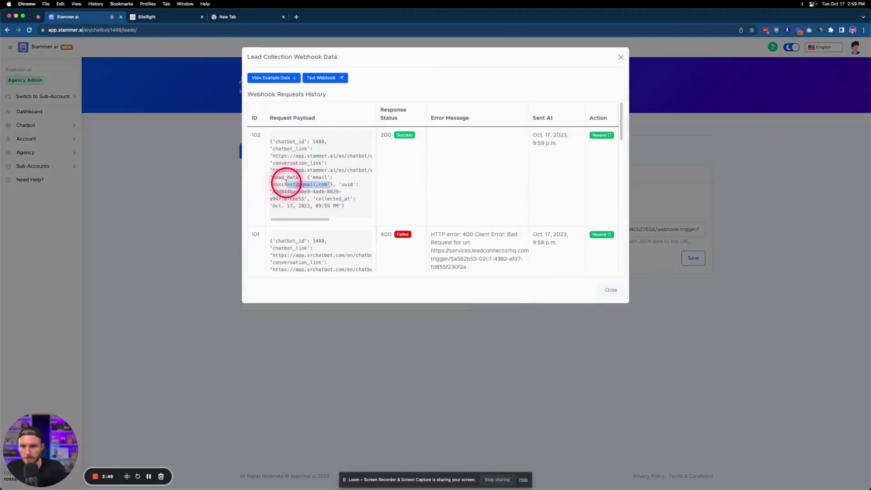
- Set the 14:59:22 request as the trigger's mapping reference and highlight its lead_data email
left_click(166, 18)
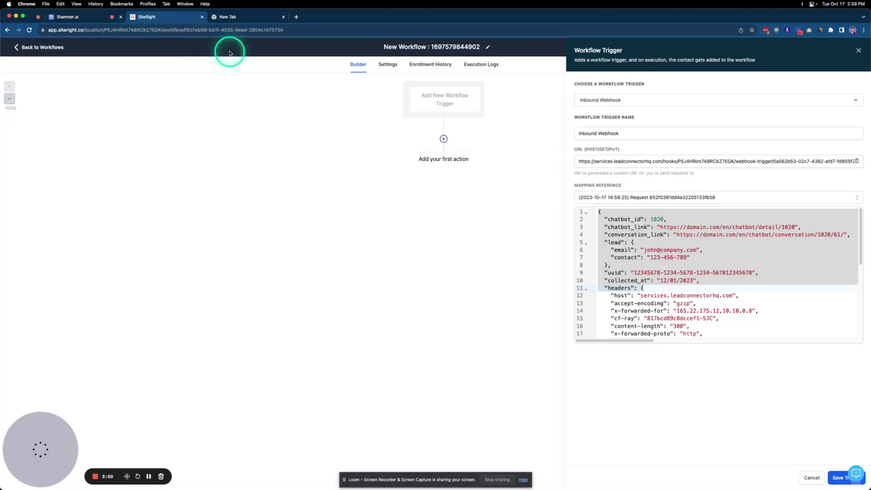
left_click(660, 200)
left_click(661, 211)
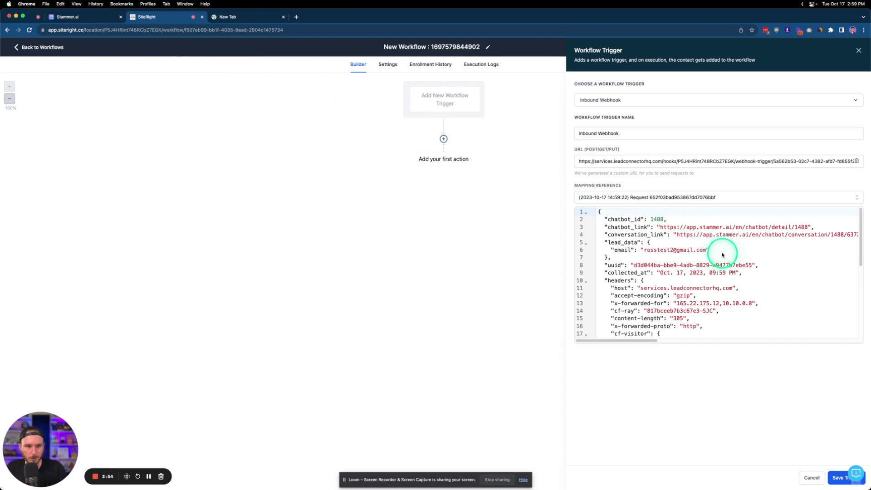
left_click_drag(712, 250, 641, 250)
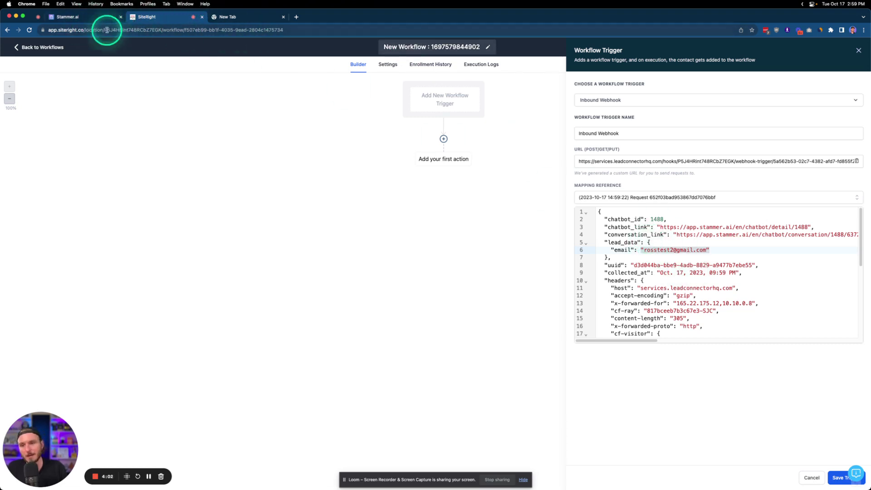
- Compare the payload's lead email with Stammer's webhook history, then close that history
left_click(73, 18)
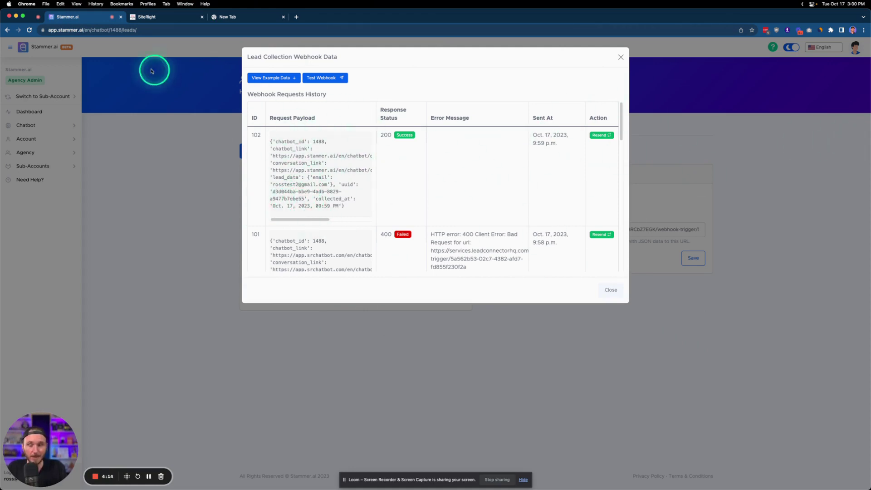
left_click(147, 17)
left_click_drag(710, 249, 641, 250)
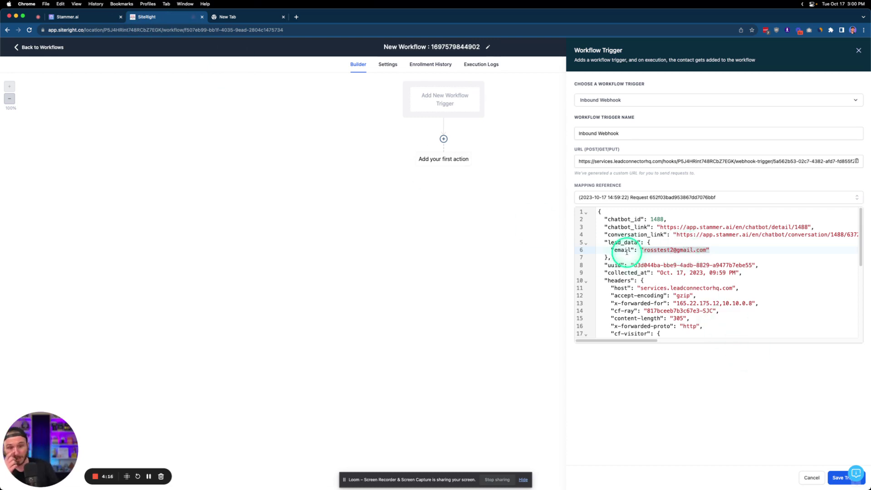
left_click(627, 252)
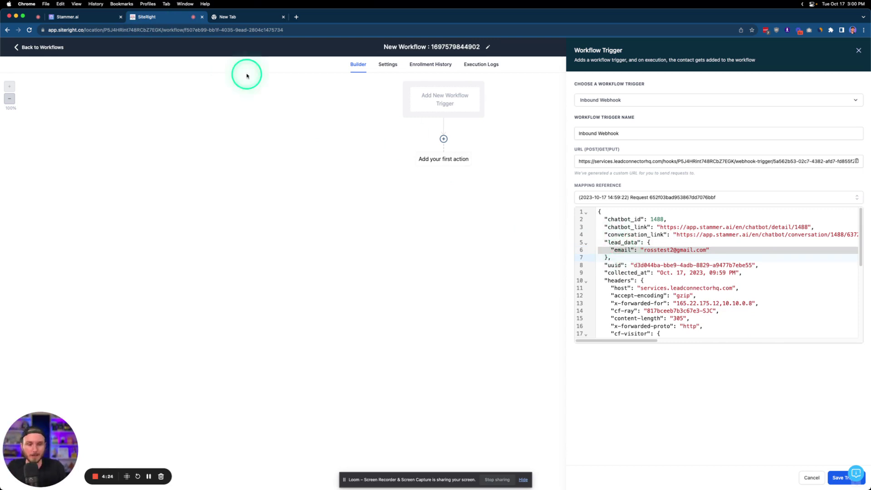
left_click(103, 18)
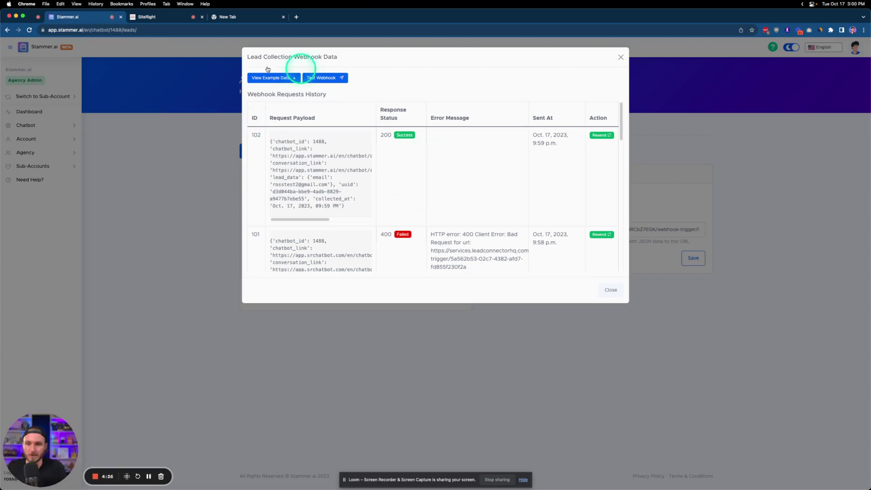
left_click(621, 56)
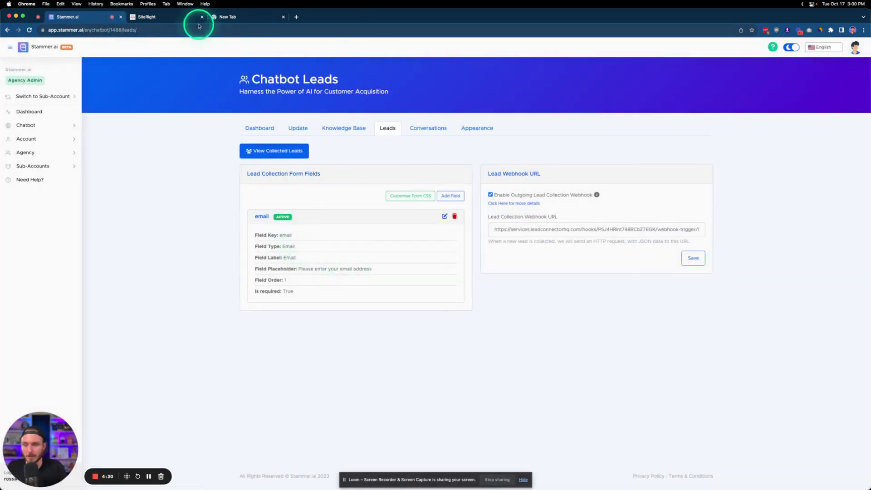
left_click(167, 18)
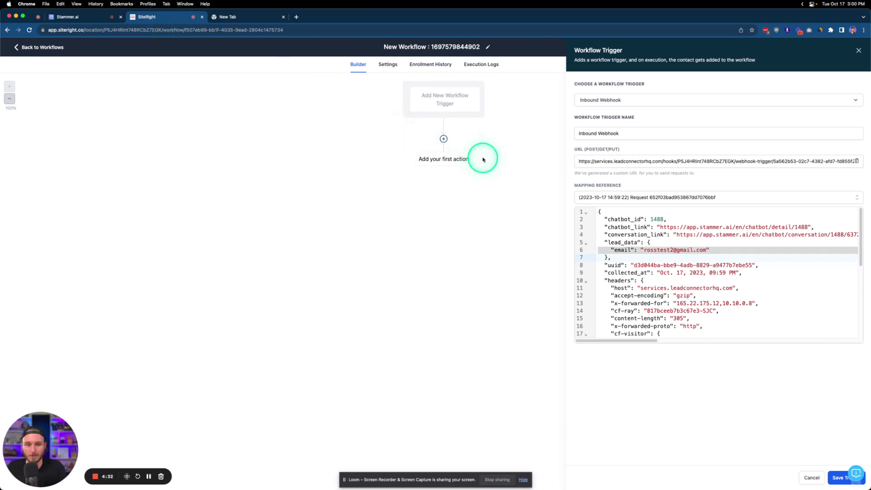
left_click_drag(707, 251, 648, 252)
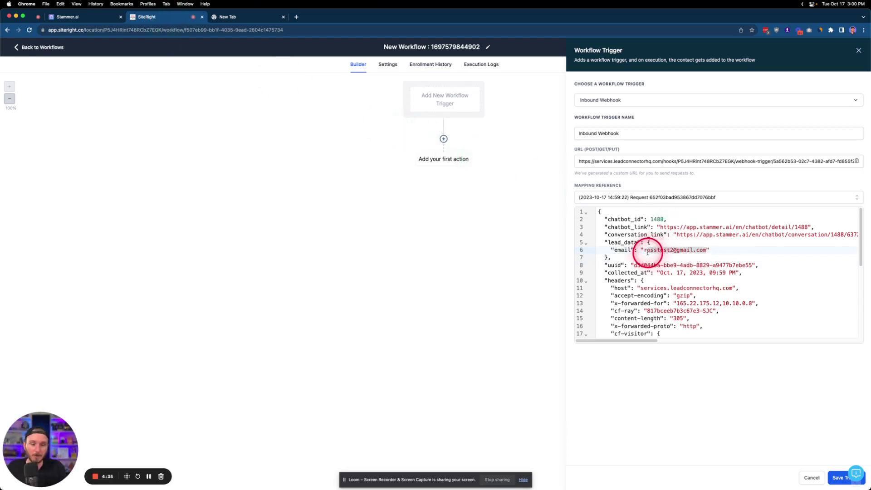
- Save the Inbound Webhook trigger and add an Email field to the Create/Update Contact action
left_click(840, 477)
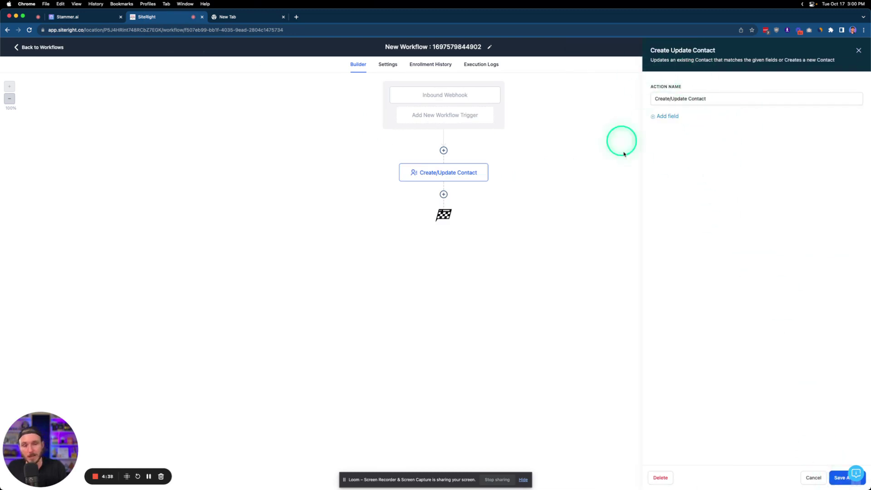
left_click(668, 116)
left_click(671, 130)
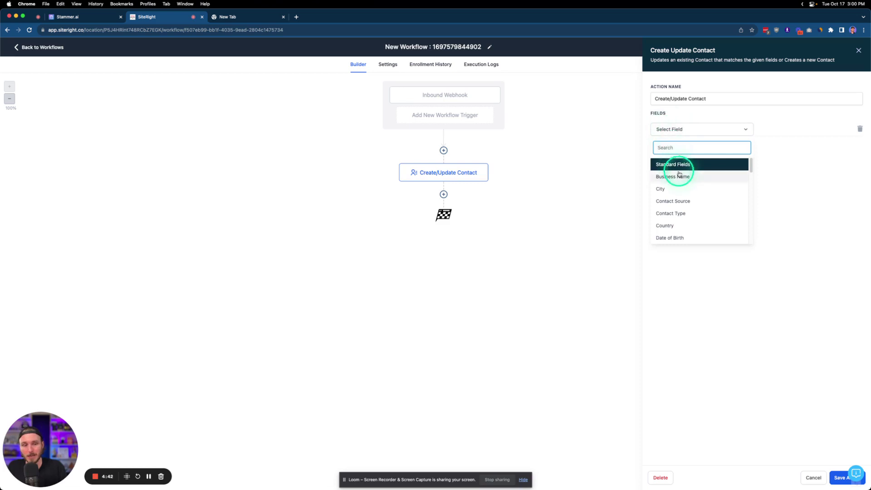
type("ema")
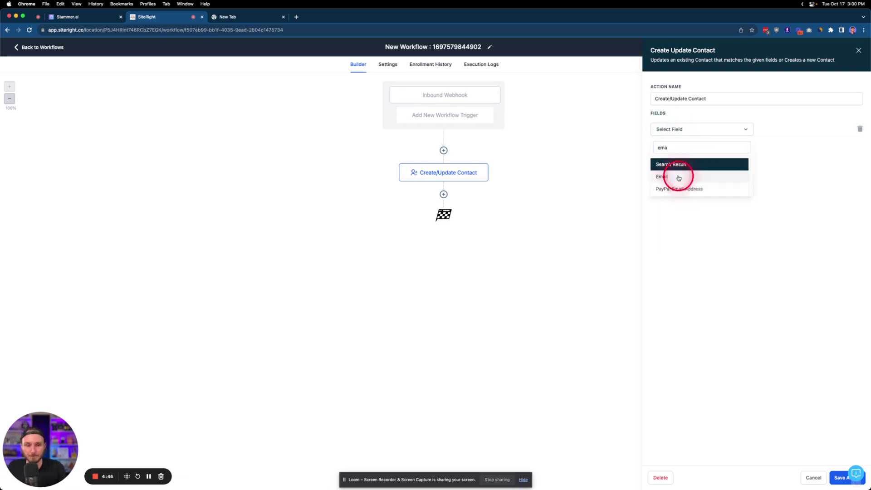
left_click(676, 176)
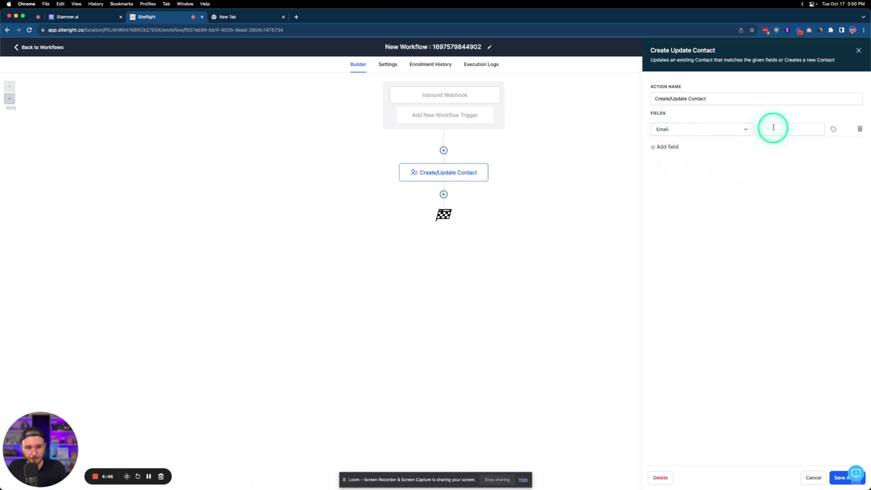
- Map the Email field to Inbound Webhook Trigger > Lead_data > Email
left_click(833, 130)
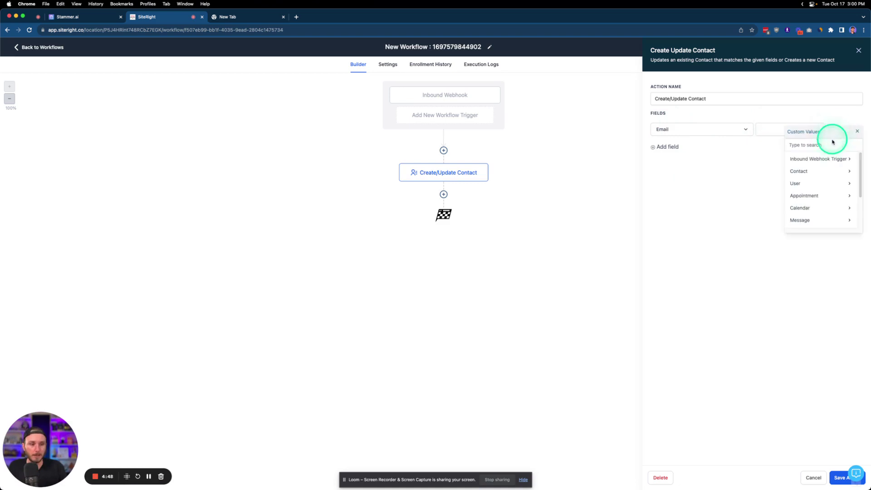
left_click(830, 161)
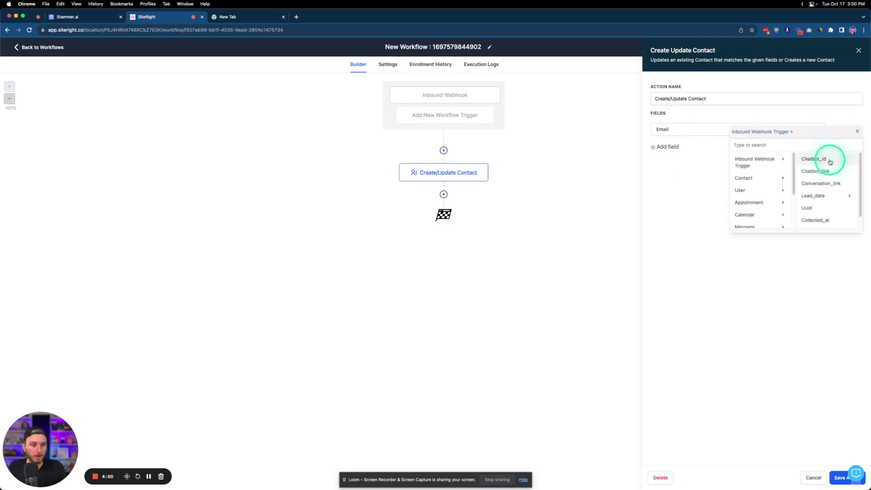
scroll(838, 181, "down", 1)
left_click(839, 186)
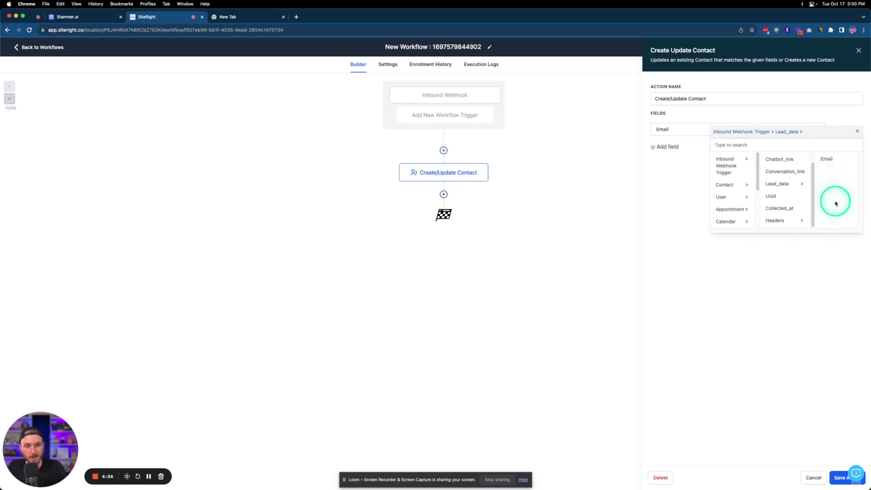
left_click(837, 166)
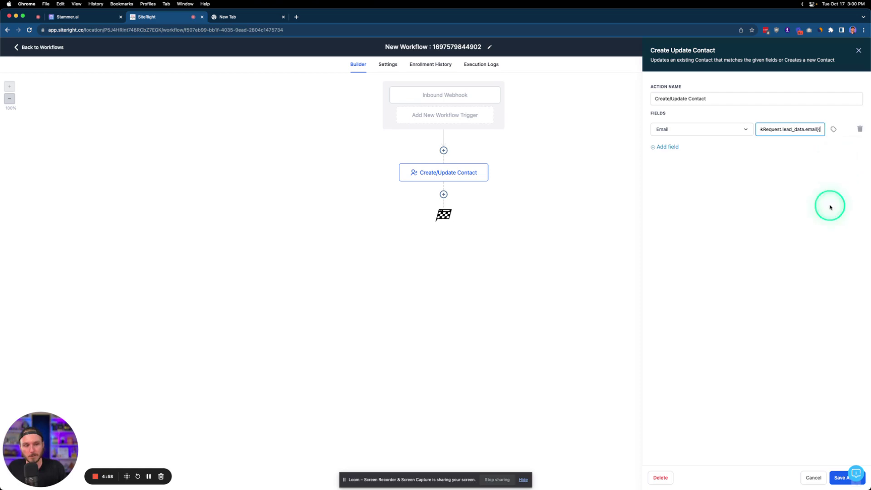
- Save the Create/Update Contact action and the whole workflow, then glance at Stammer.ai and return
left_click(838, 477)
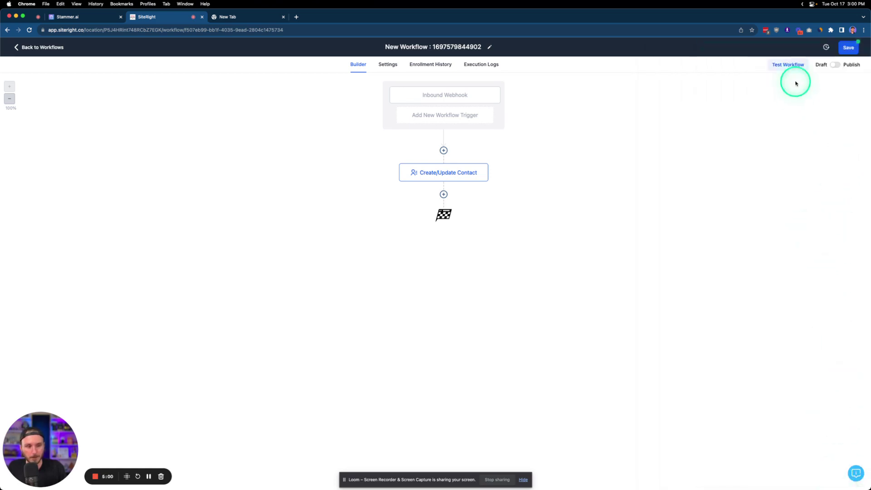
left_click(847, 51)
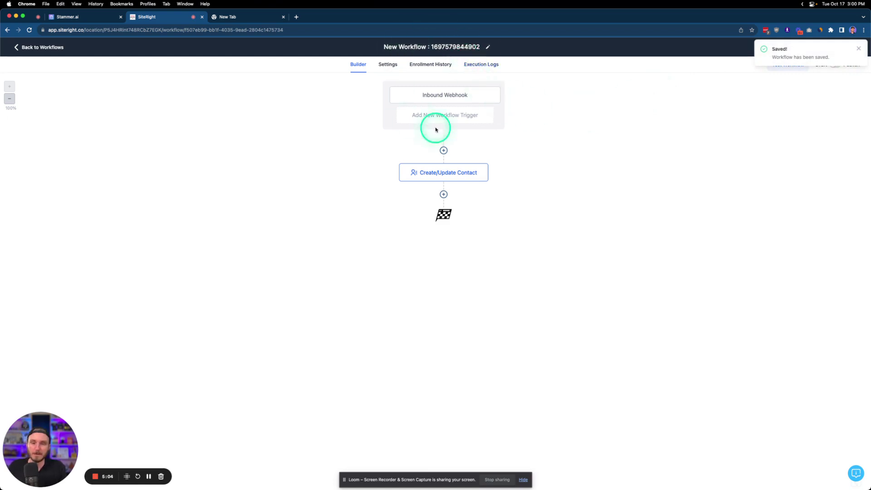
left_click(70, 17)
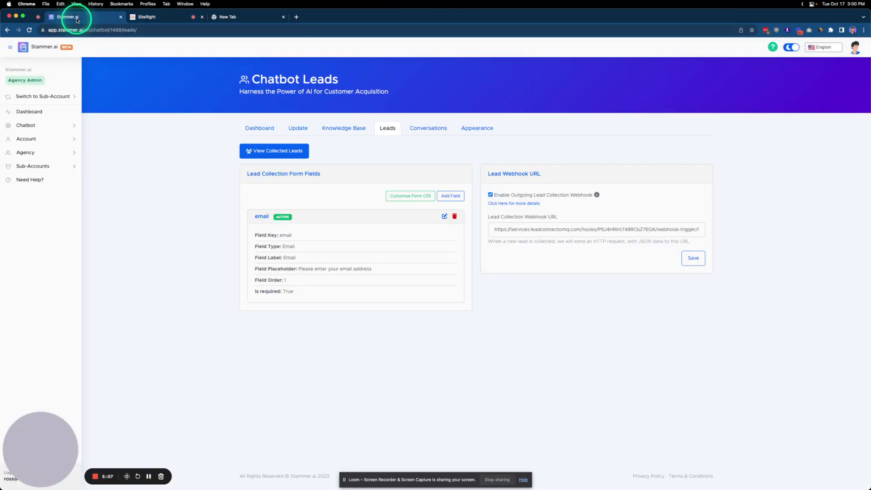
left_click(151, 17)
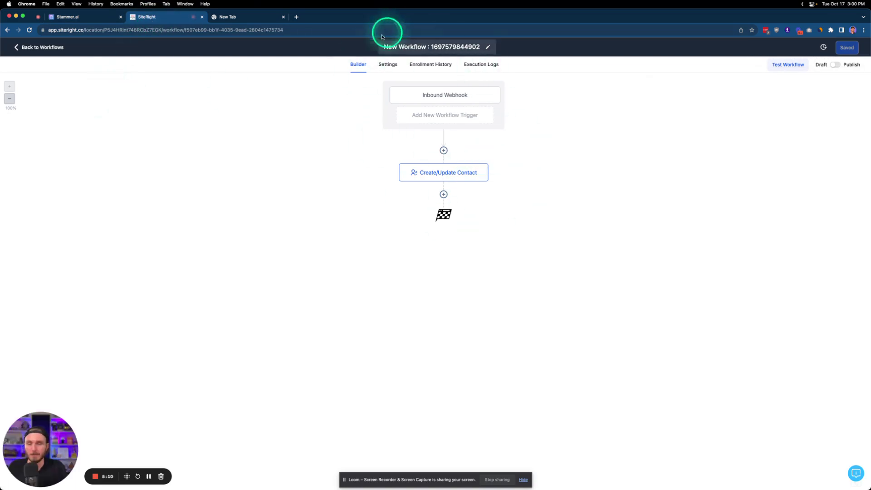